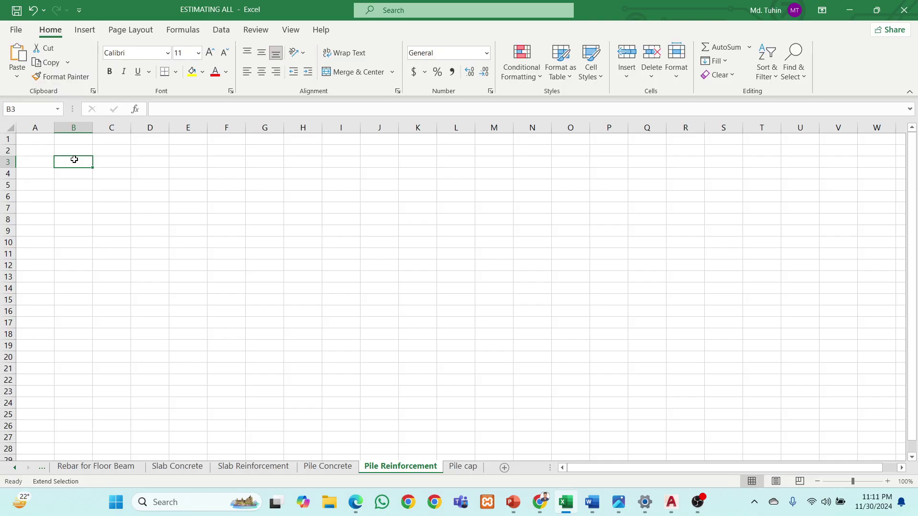
# - Enter the column heading "SL NO" in cell B3 of the Pile Reinforcement sheet
pyautogui.write('SL NO')
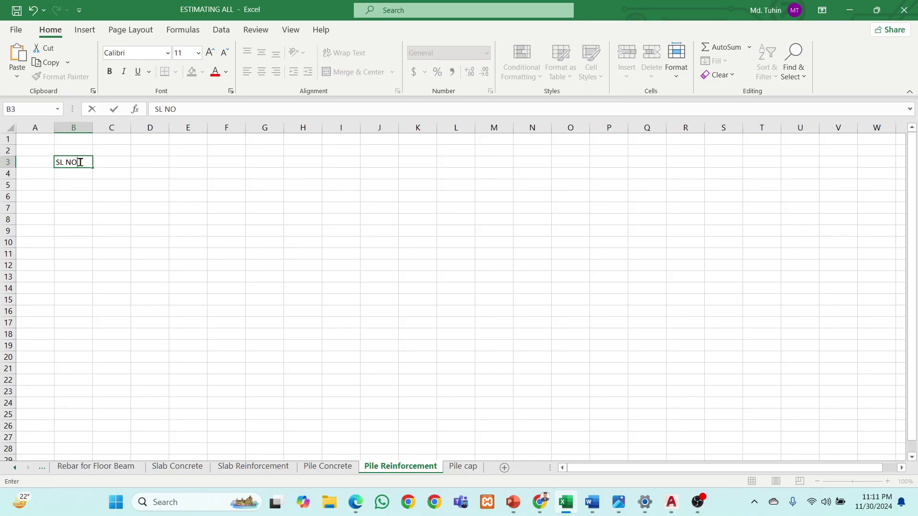
pyautogui.press('Tab')
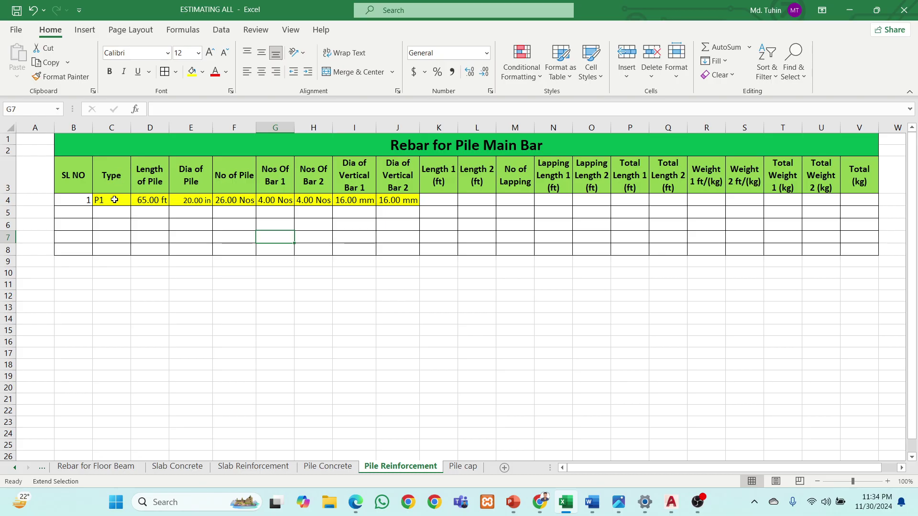
# - Examine the P1 row's pile length, pile count, bar counts and vertical bar diameters in the Rebar for Pile Main Bar table
pyautogui.click(149, 201)
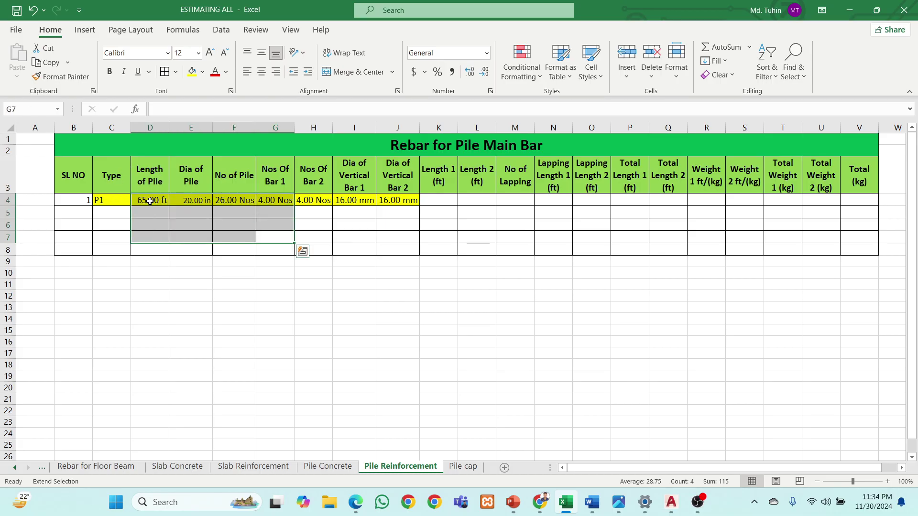
pyautogui.click(121, 217)
pyautogui.click(143, 199)
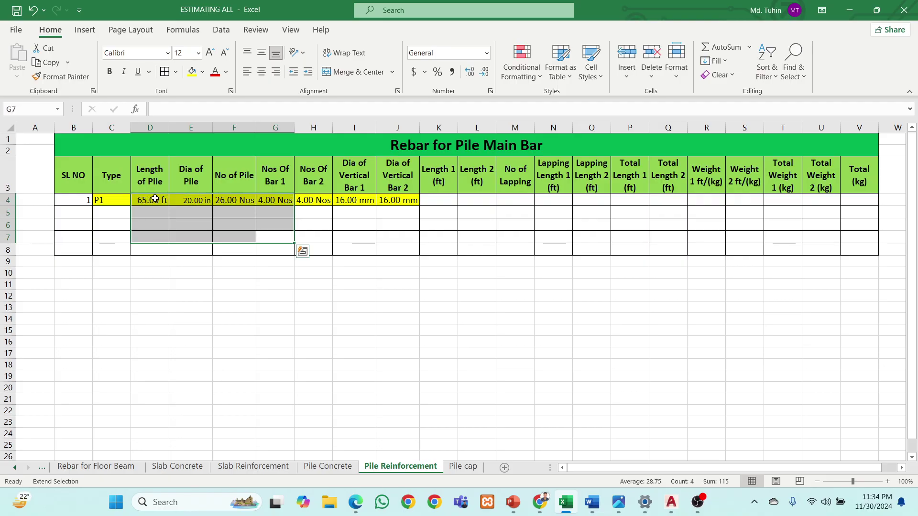
pyautogui.click(362, 222)
pyautogui.click(158, 201)
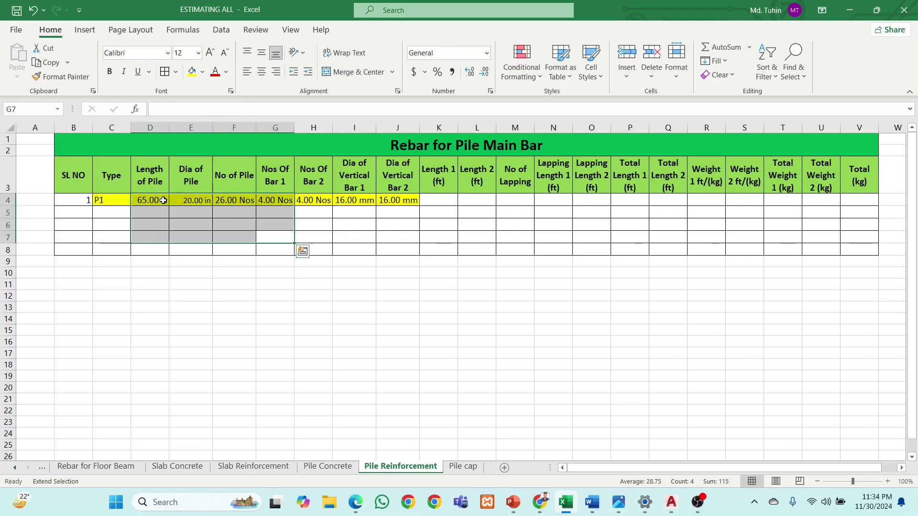
pyautogui.click(336, 216)
pyautogui.click(156, 198)
pyautogui.click(238, 200)
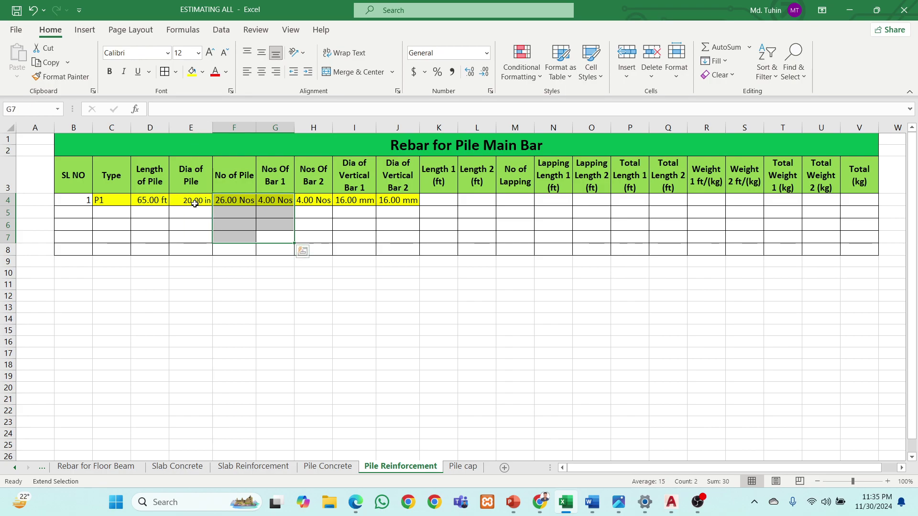
pyautogui.click(280, 201)
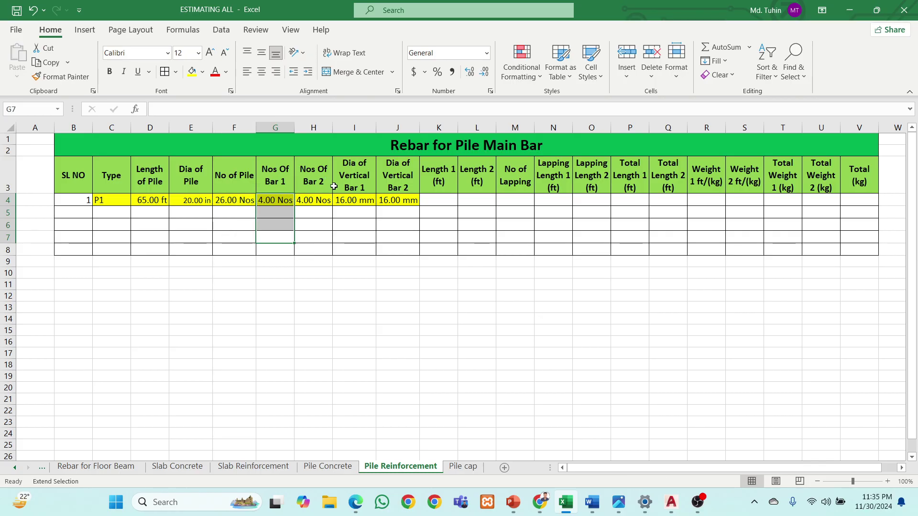
pyautogui.click(312, 199)
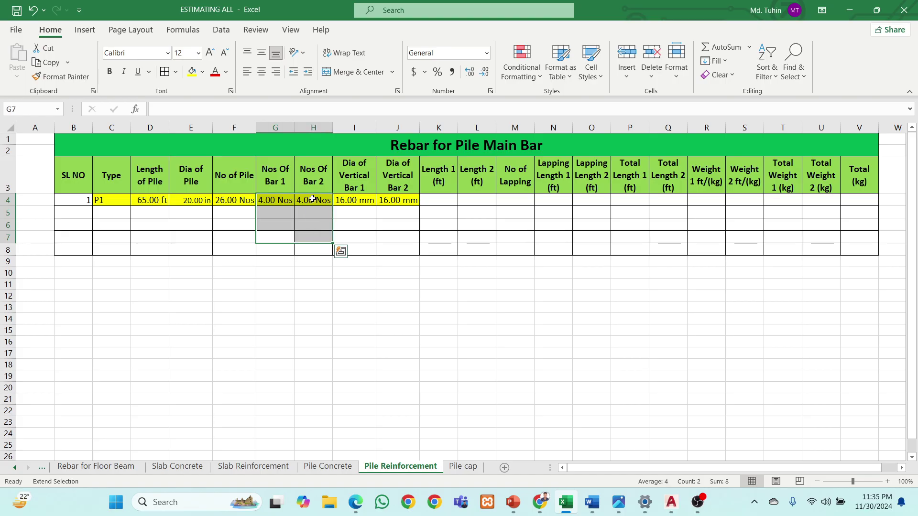
pyautogui.click(280, 201)
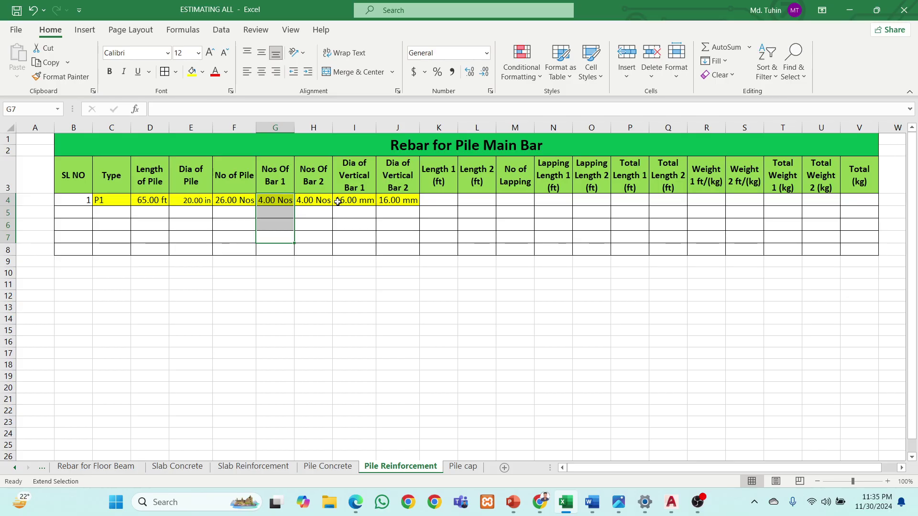
pyautogui.click(397, 203)
pyautogui.click(344, 203)
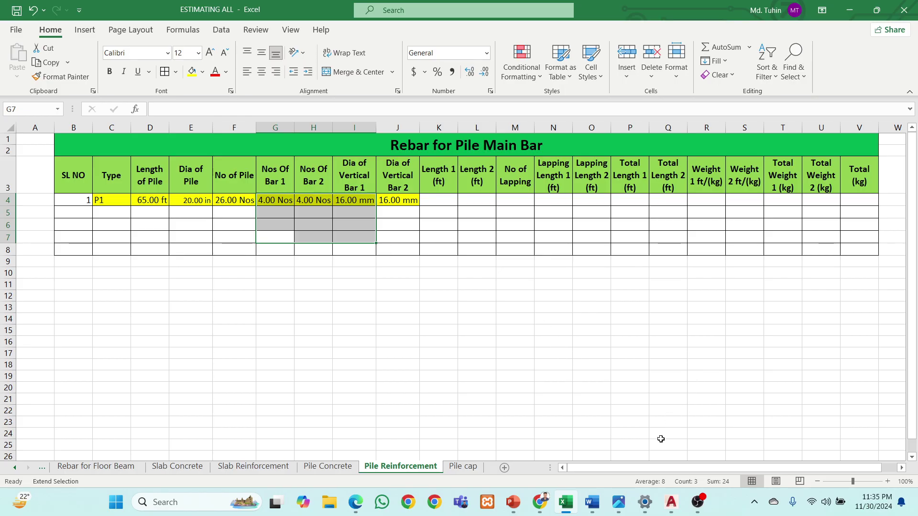
# - Fill the Length 1 cell K4 with a formula referencing the length of pile, =D4
pyautogui.click(440, 199)
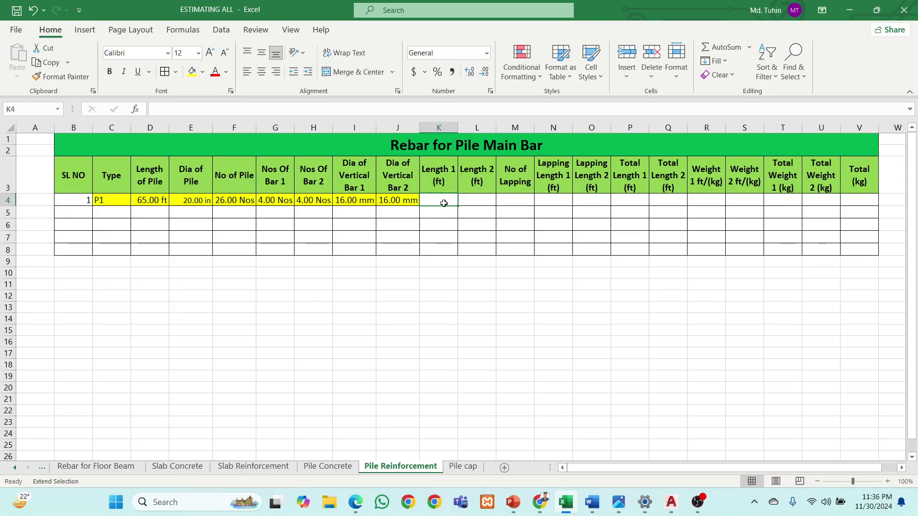
pyautogui.write('=')
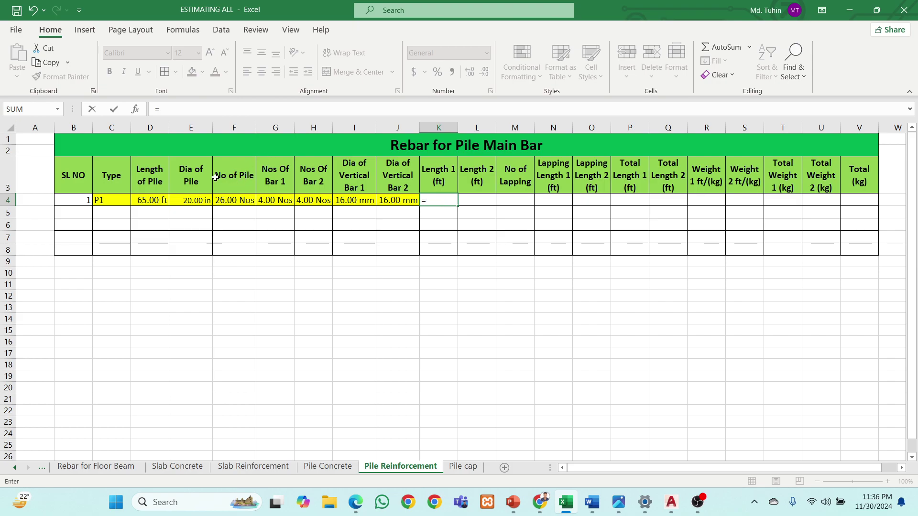
pyautogui.click(154, 202)
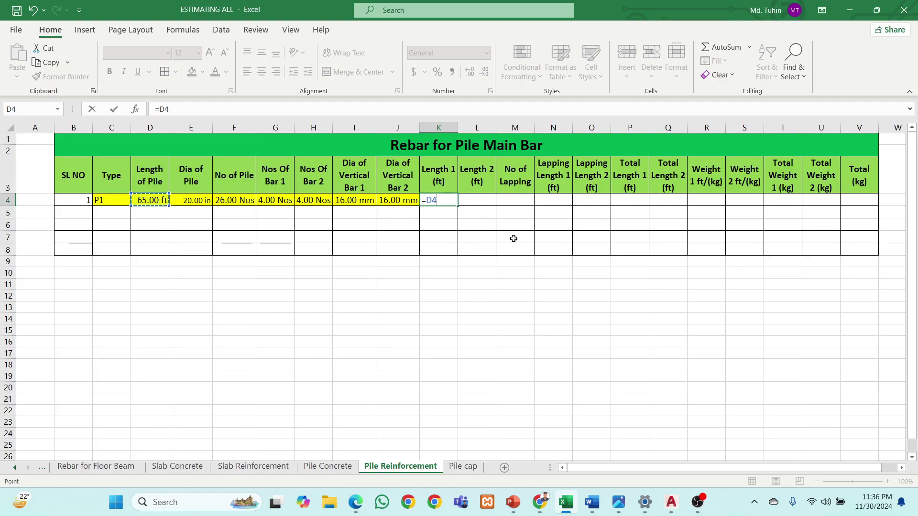
pyautogui.press('Right')
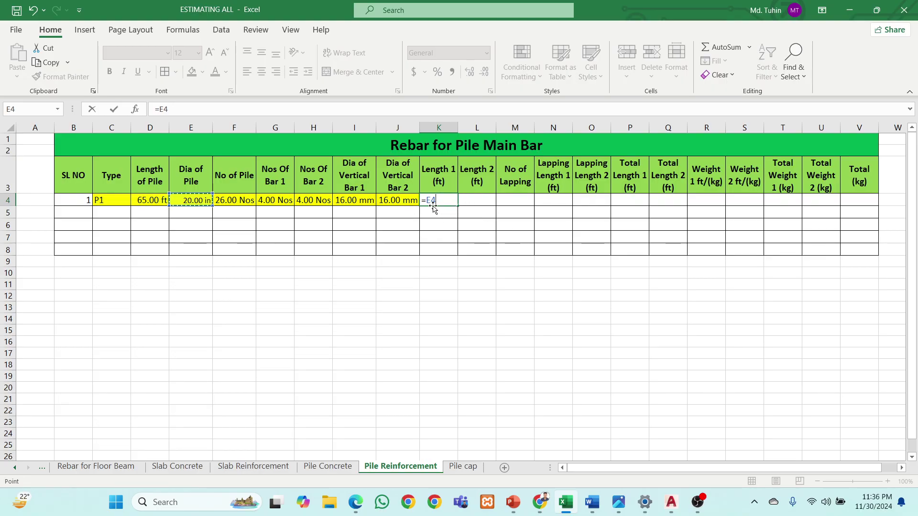
pyautogui.click(159, 201)
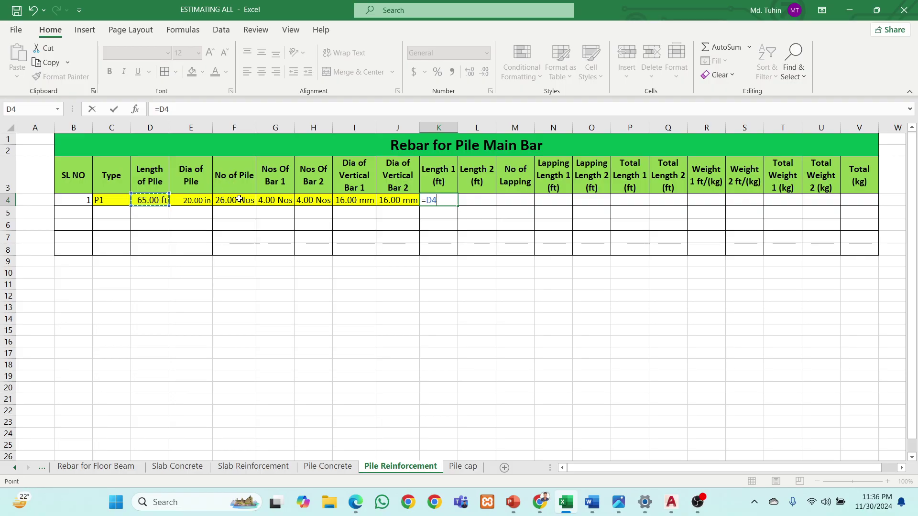
pyautogui.press('Return')
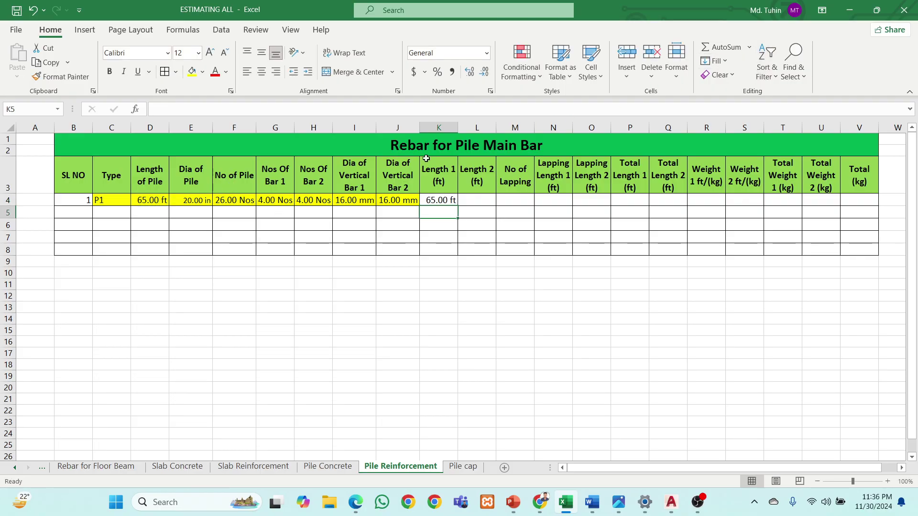
# - Copy the Length 1 formula into the Length 2 cell L4 and point its reference to the length of pile, =D4
pyautogui.click(454, 200)
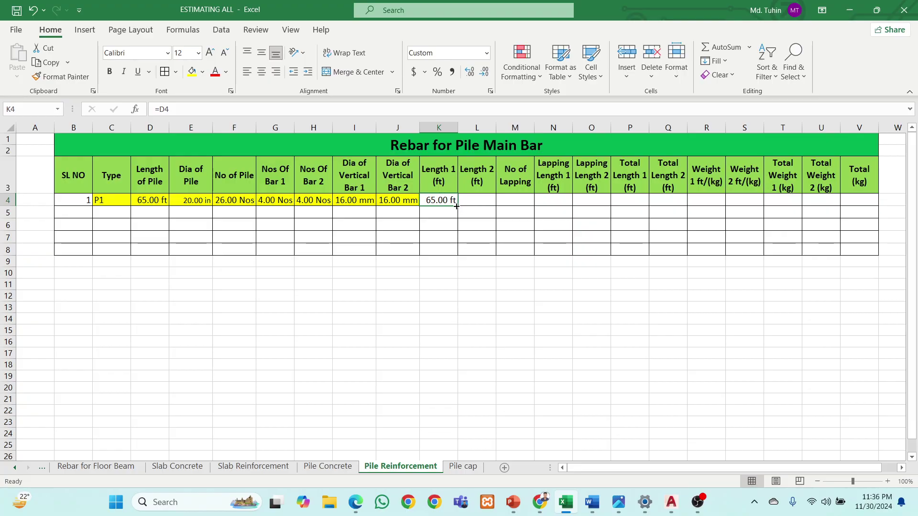
pyautogui.moveTo(458, 206); pyautogui.dragTo(486, 200)
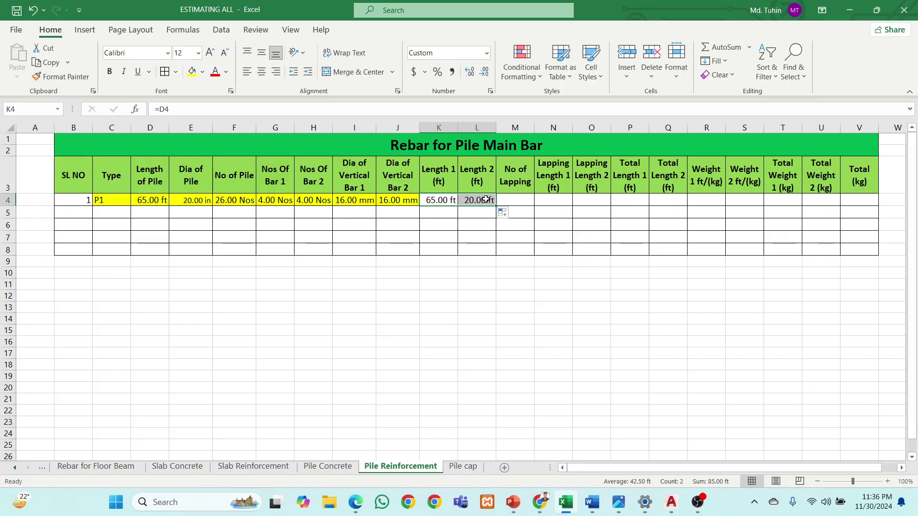
pyautogui.click(485, 199)
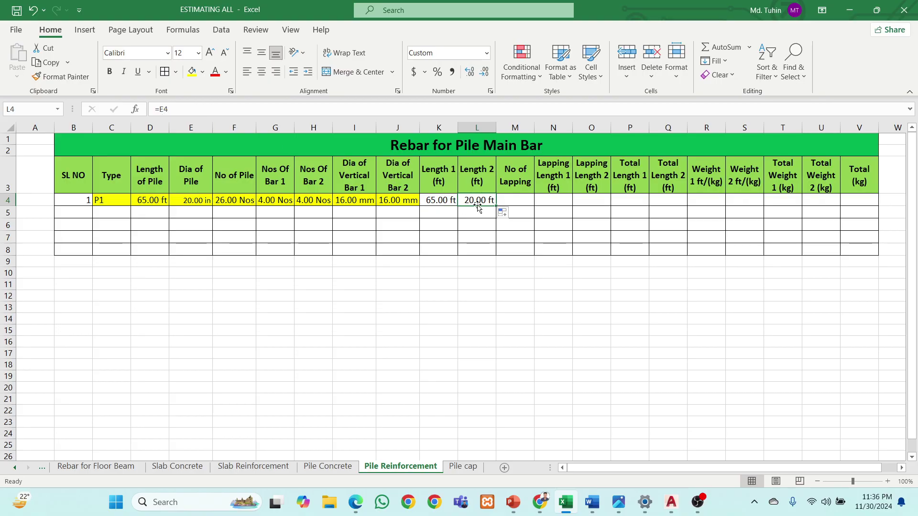
pyautogui.click(172, 108)
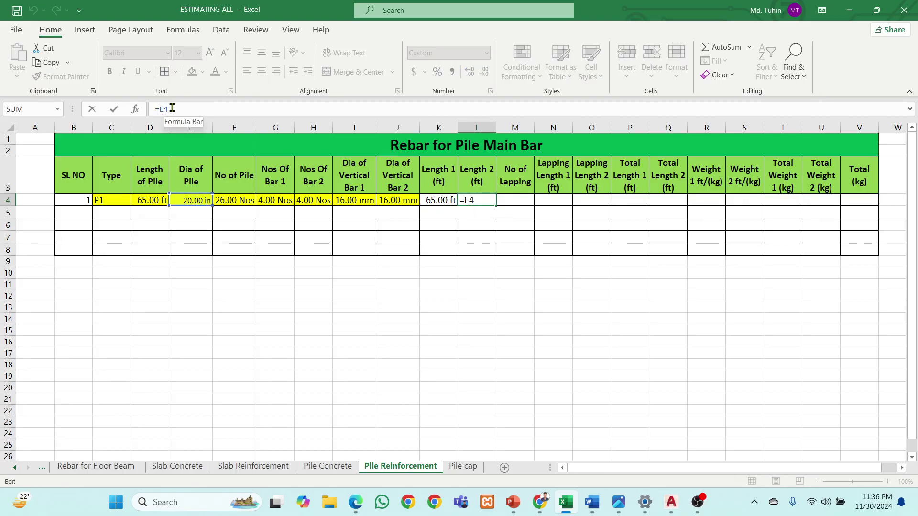
pyautogui.moveTo(174, 205); pyautogui.dragTo(137, 206)
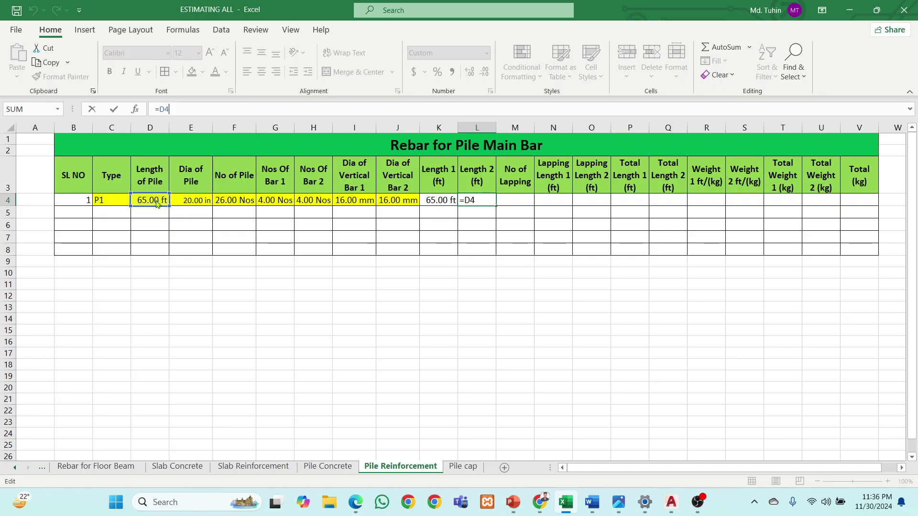
pyautogui.press('Return')
# - Try to enter the formula =ROUNDDOWN(D4*39.5) in the No of Lapping cell M4
pyautogui.click(509, 198)
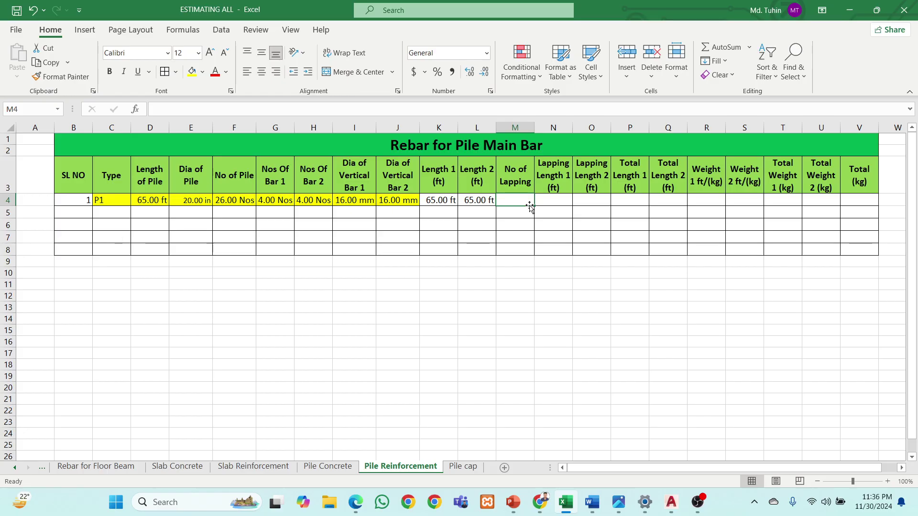
pyautogui.write('=')
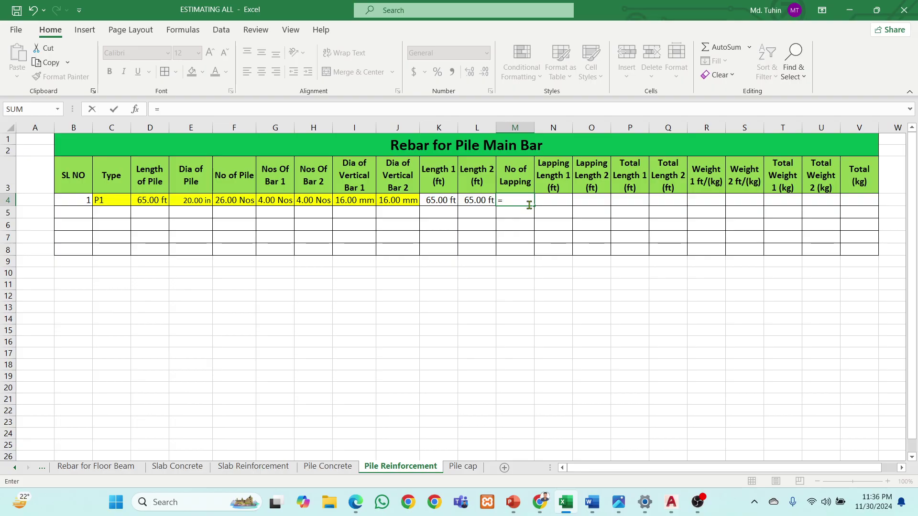
pyautogui.write('R')
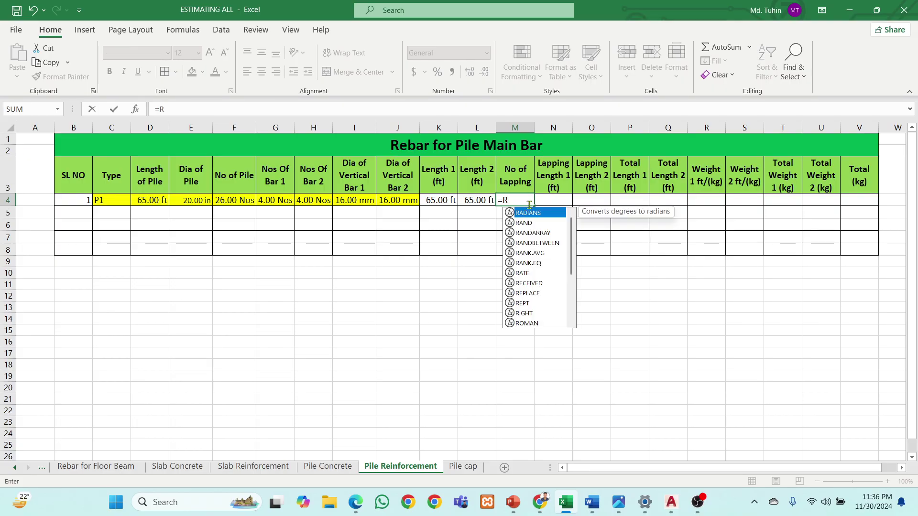
pyautogui.write('ound')
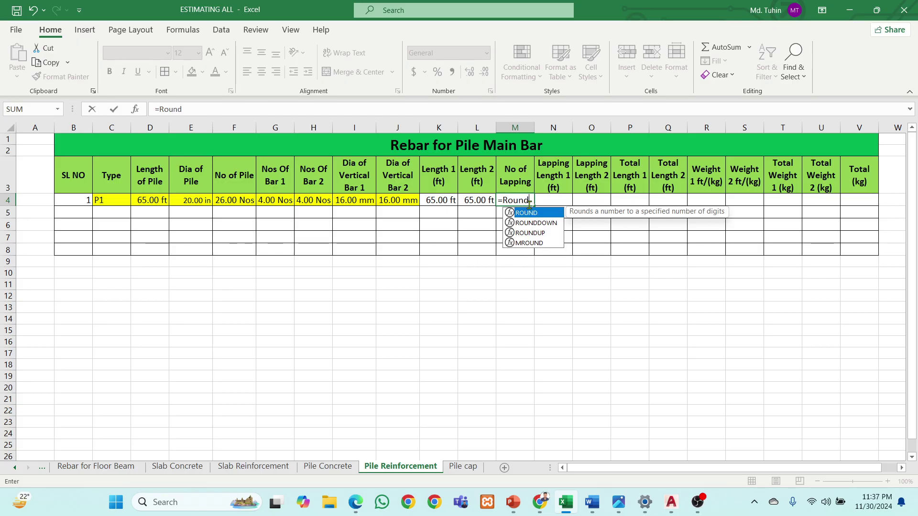
pyautogui.click(532, 224)
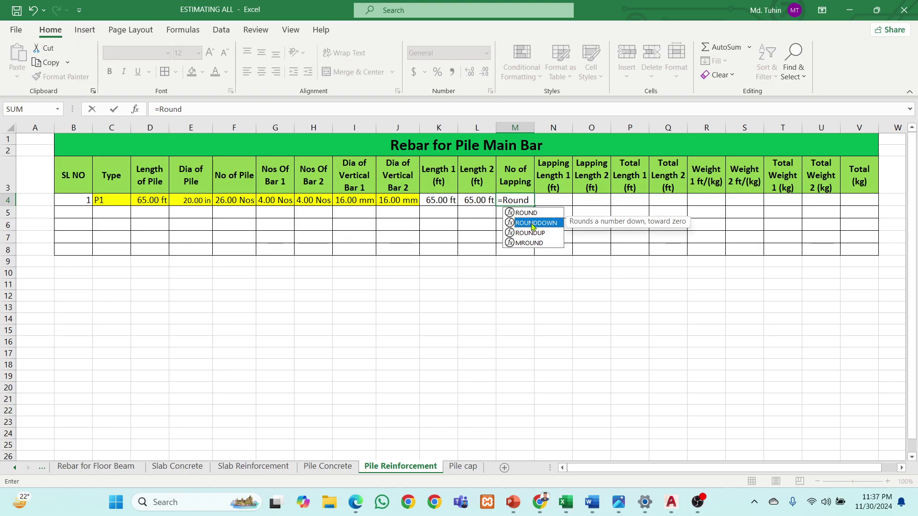
pyautogui.doubleClick(533, 225)
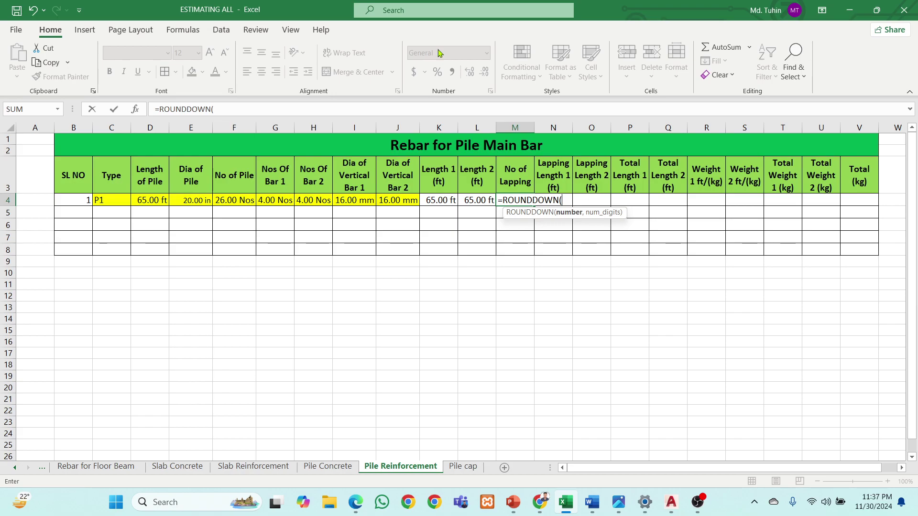
pyautogui.click(145, 202)
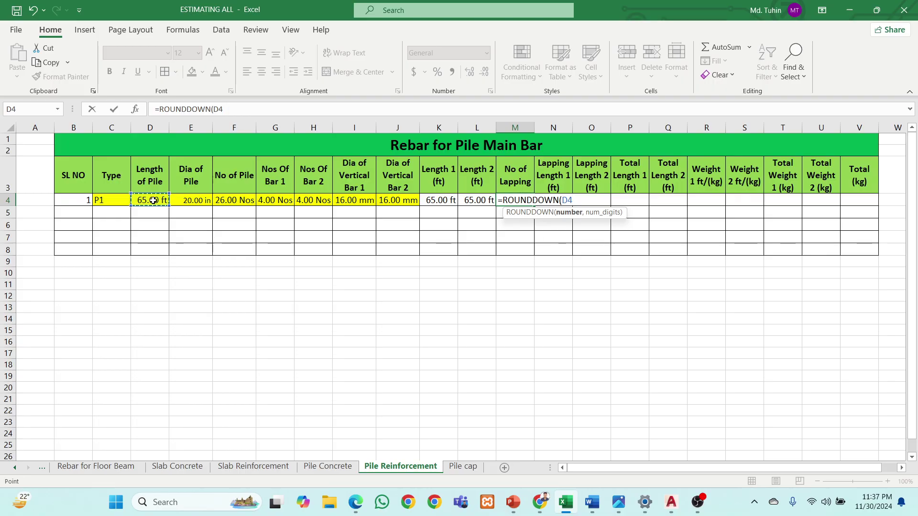
pyautogui.write('*')
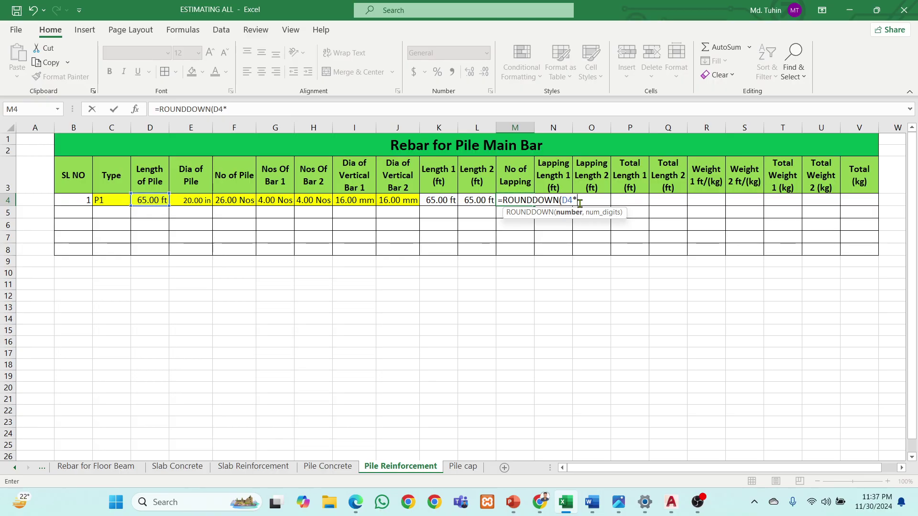
pyautogui.write('39.5)')
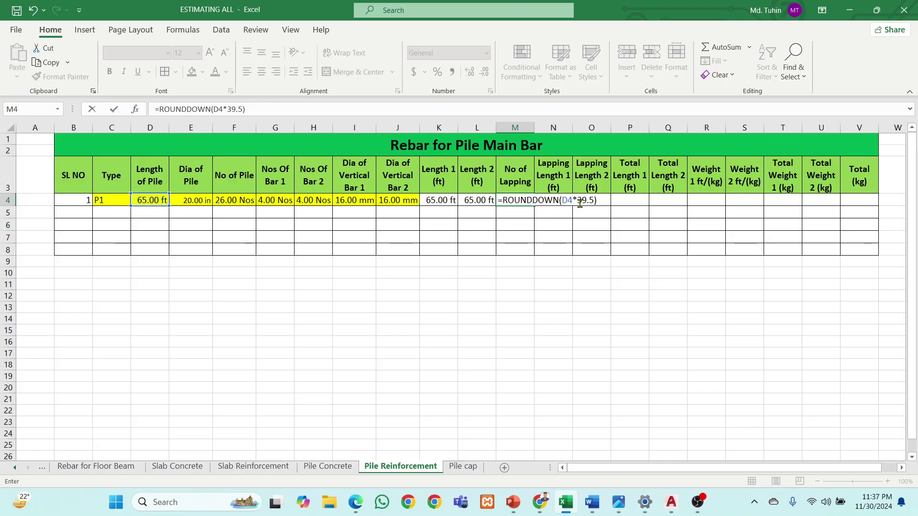
pyautogui.press('Return')
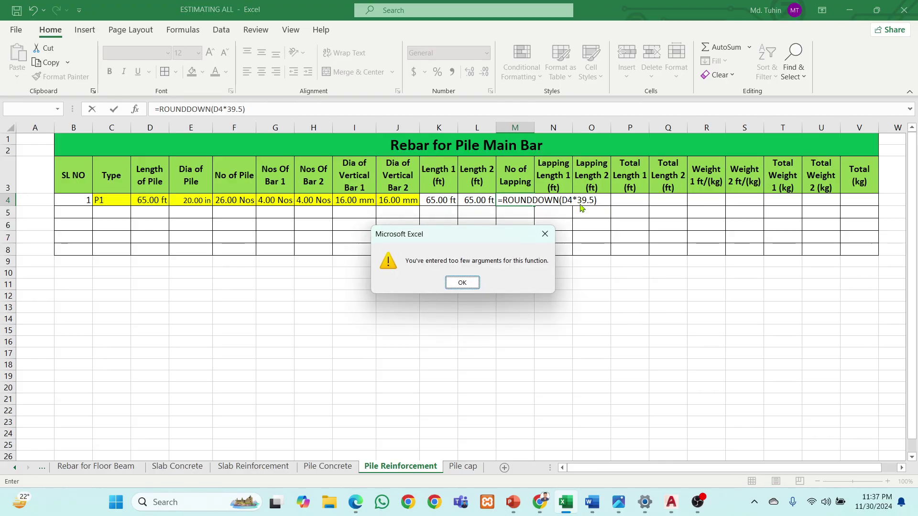
pyautogui.press('Return')
# - Correct the No of Lapping formula in M4 to =ROUNDDOWN(D4*39.5,0), adding zero as the number of digits
pyautogui.press('Left')
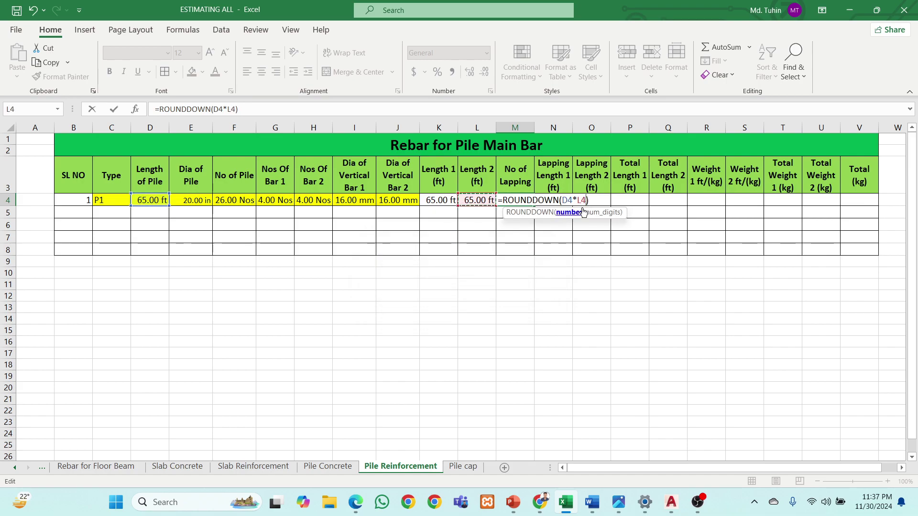
pyautogui.press('BackSpace')
pyautogui.press('BackSpace')
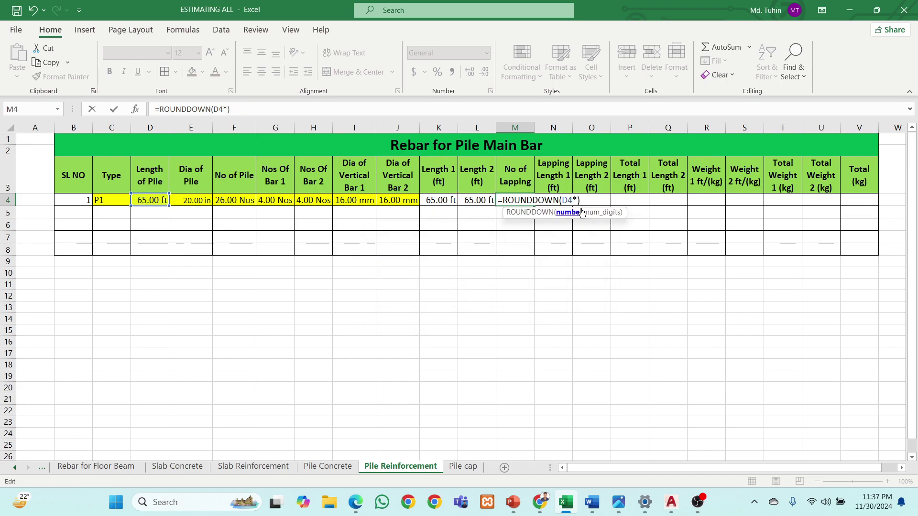
pyautogui.write('39.5,')
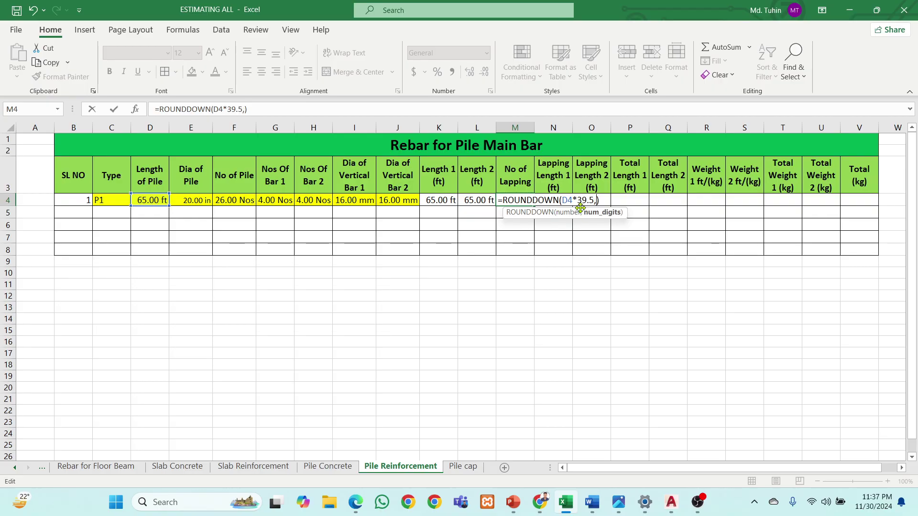
pyautogui.write('0')
pyautogui.click(607, 202)
pyautogui.press('Return')
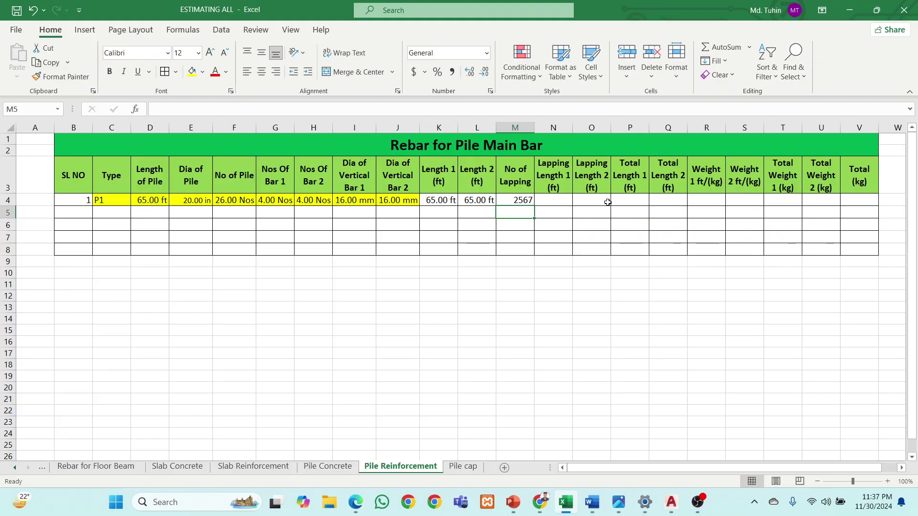
# - Change the No of Lapping formula in M4 to divide the pile length instead, =ROUNDDOWN(D4/39.5,0)
pyautogui.click(520, 201)
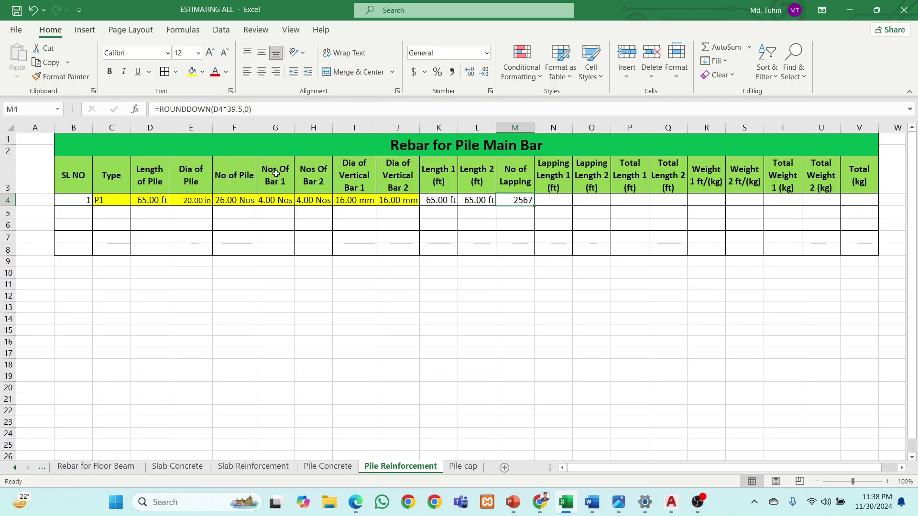
pyautogui.hotkey('ctrl', 'z')
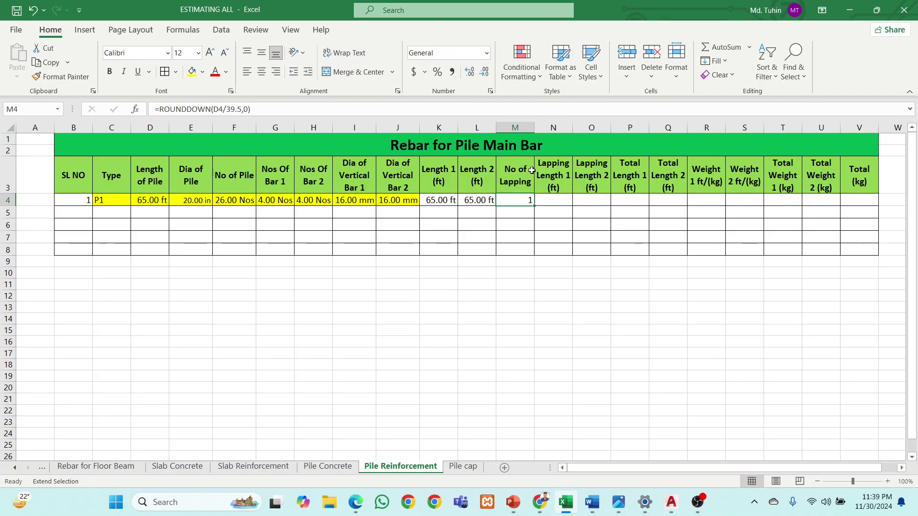
# - Enter the formula =45*I4*0.00328 in the Lapping Length 1 cell N4
pyautogui.click(550, 204)
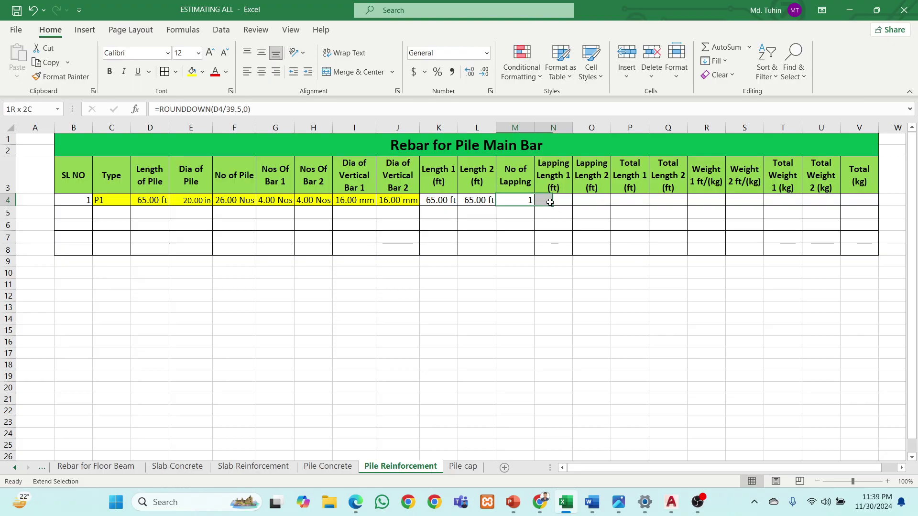
pyautogui.click(577, 205)
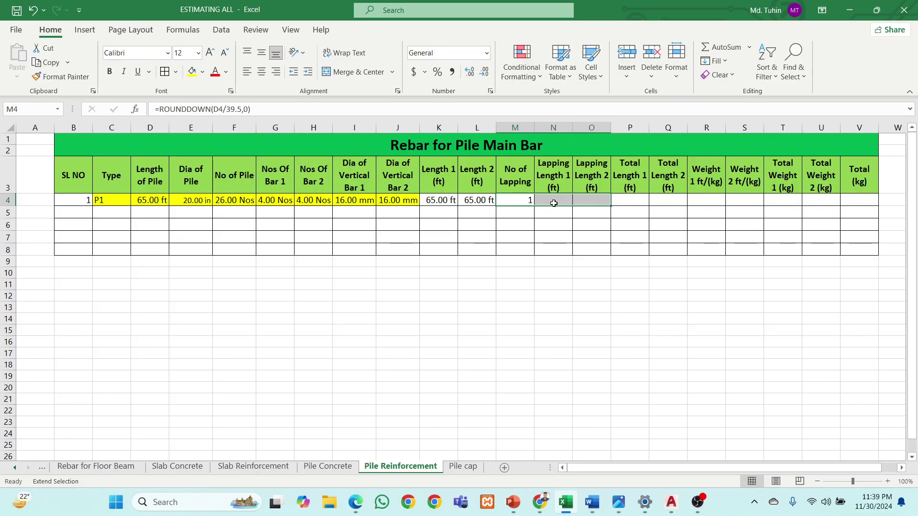
pyautogui.click(552, 224)
pyautogui.click(554, 206)
pyautogui.click(554, 201)
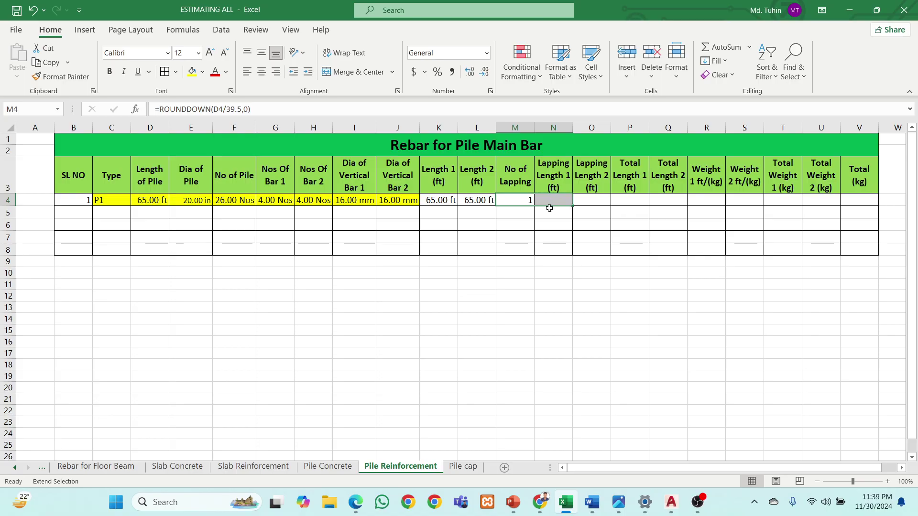
pyautogui.click(562, 206)
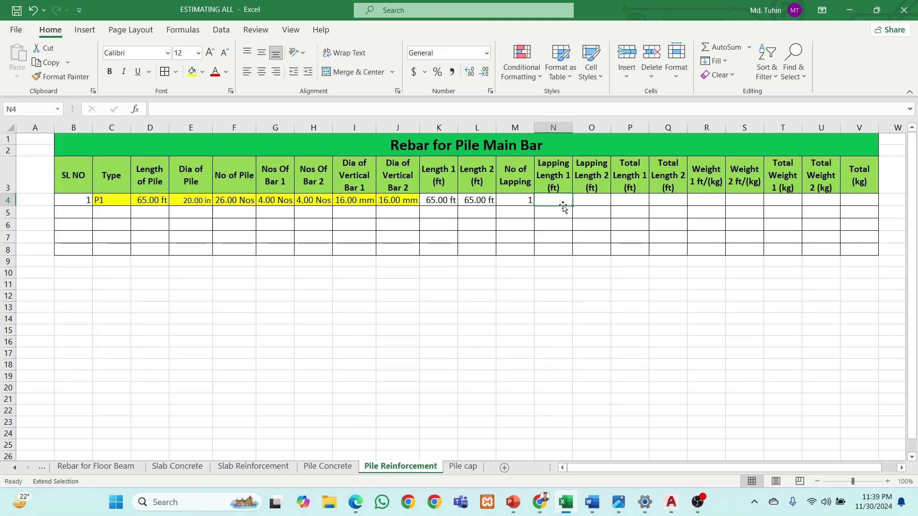
pyautogui.write('4')
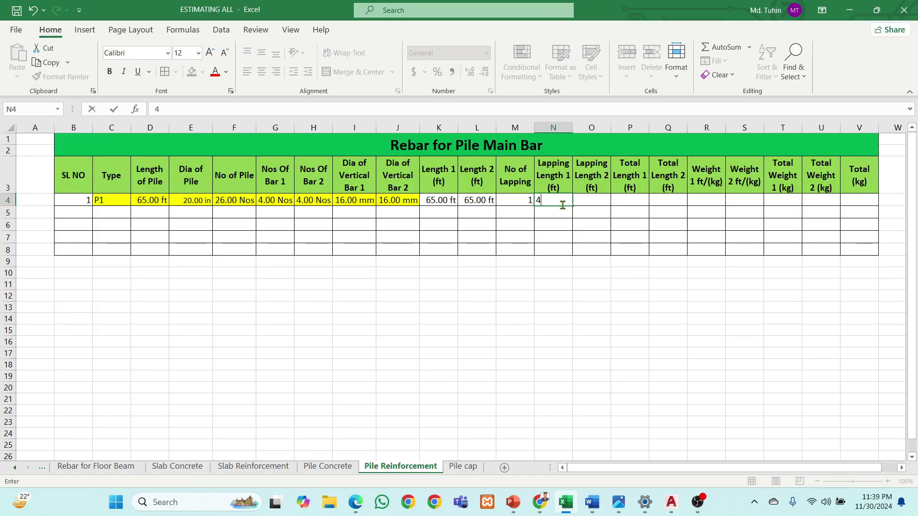
pyautogui.write('5=45*')
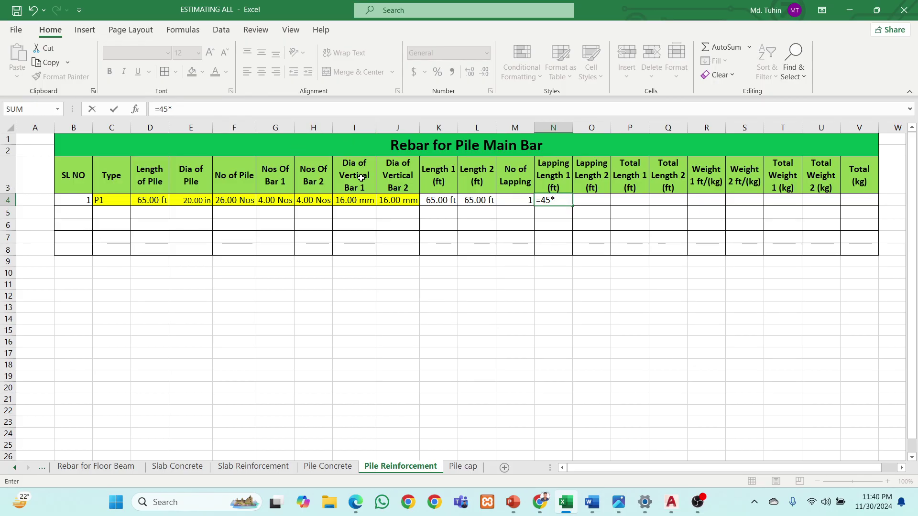
pyautogui.click(351, 201)
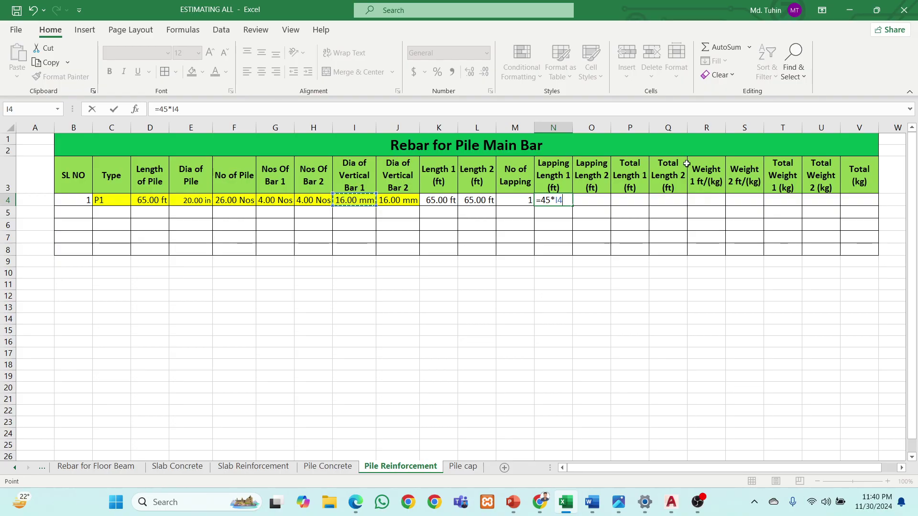
pyautogui.write('*')
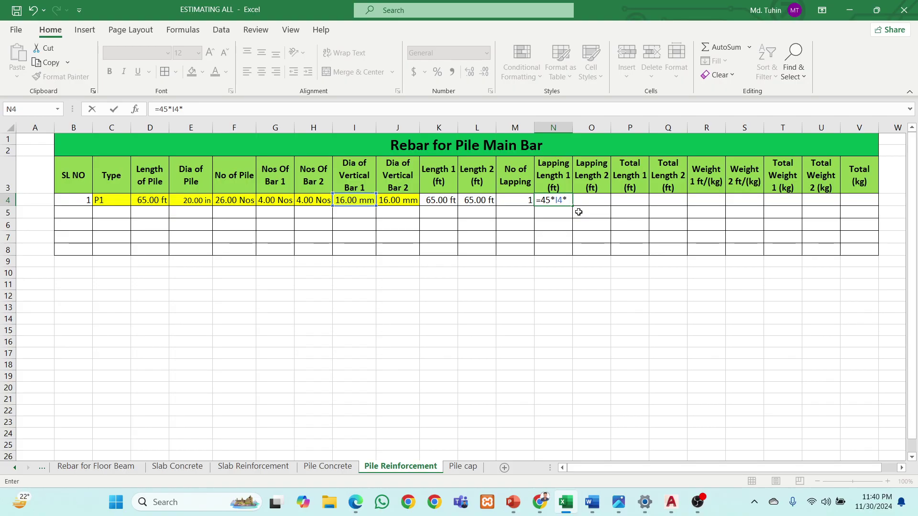
pyautogui.write('0.00')
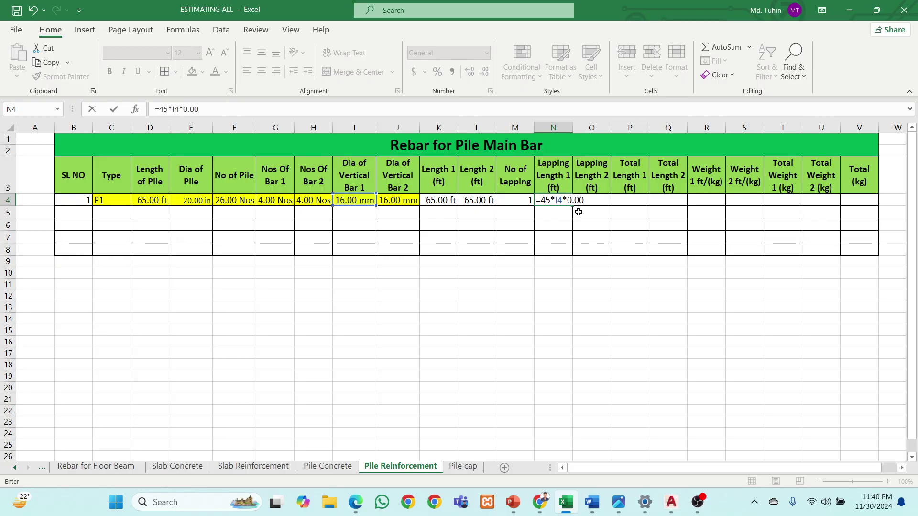
pyautogui.write('328')
pyautogui.press('Return')
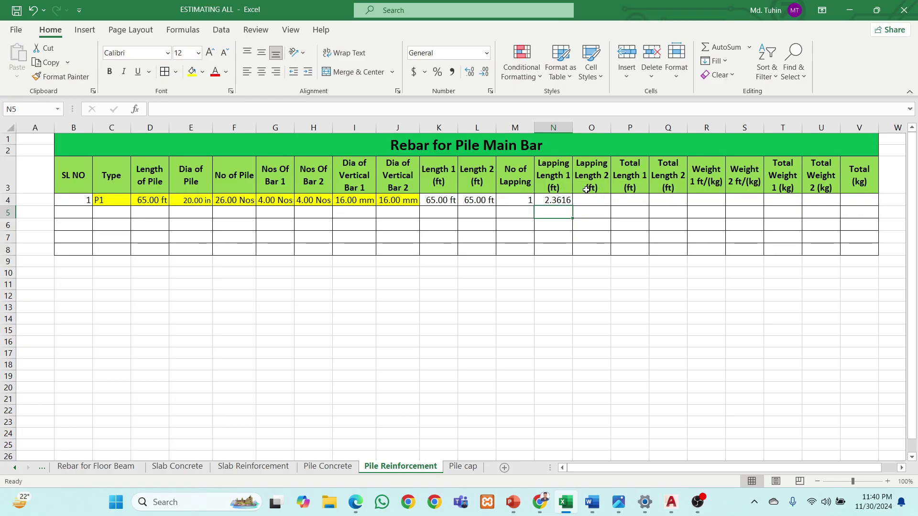
# - Copy the Lapping Length 1 formula from N4 into the Lapping Length 2 cell O4 and check both formulas
pyautogui.click(553, 198)
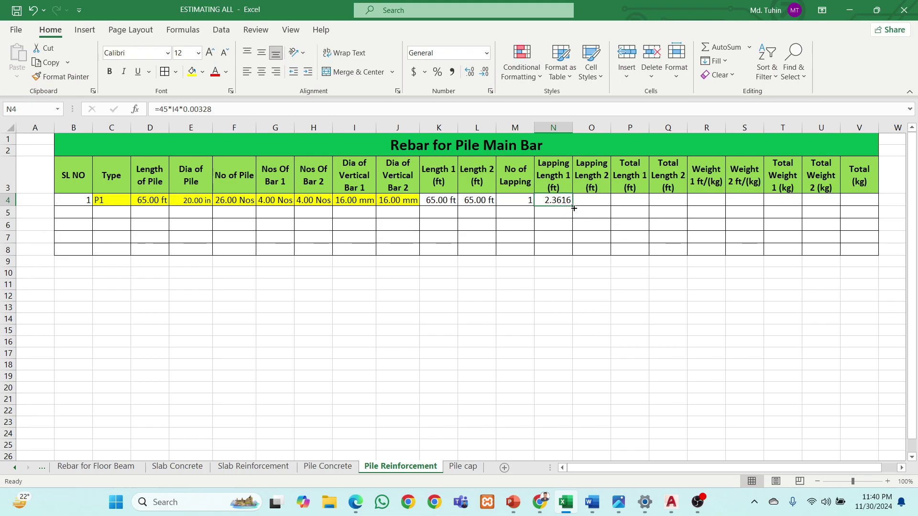
pyautogui.moveTo(572, 206); pyautogui.dragTo(595, 203)
pyautogui.click(595, 202)
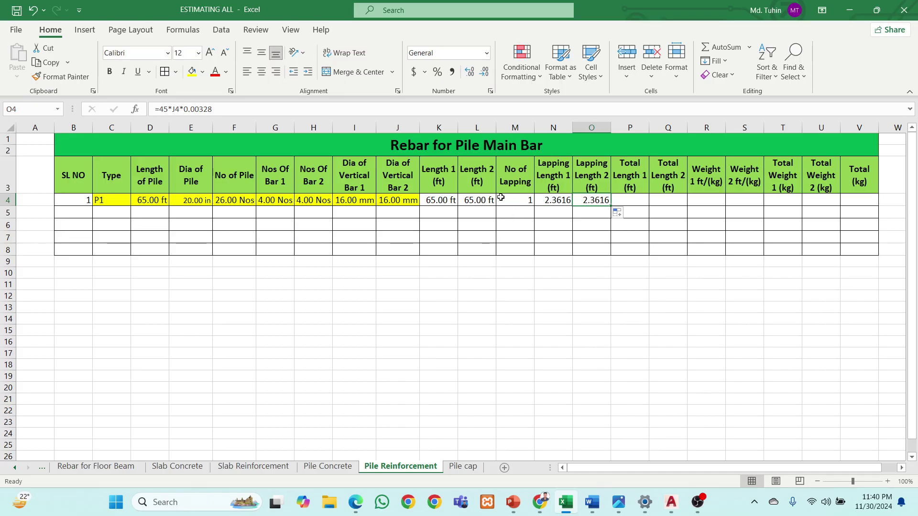
pyautogui.click(557, 204)
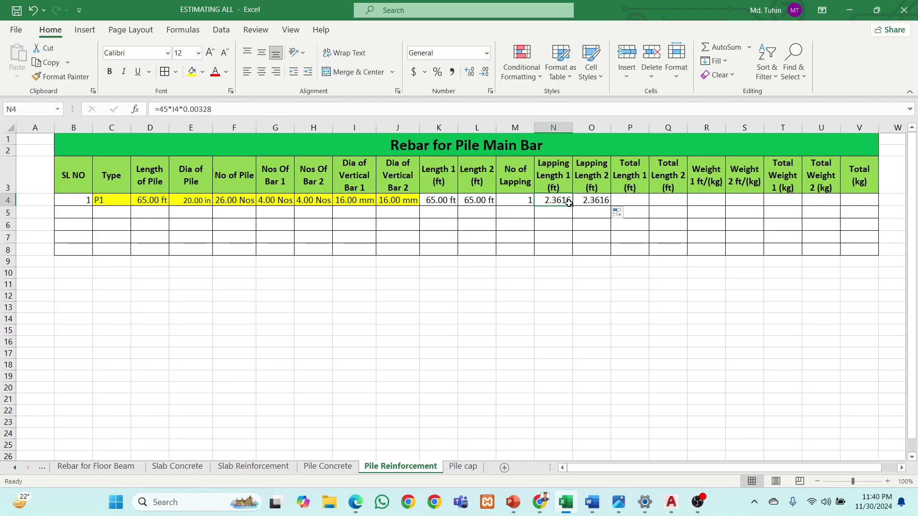
pyautogui.click(589, 202)
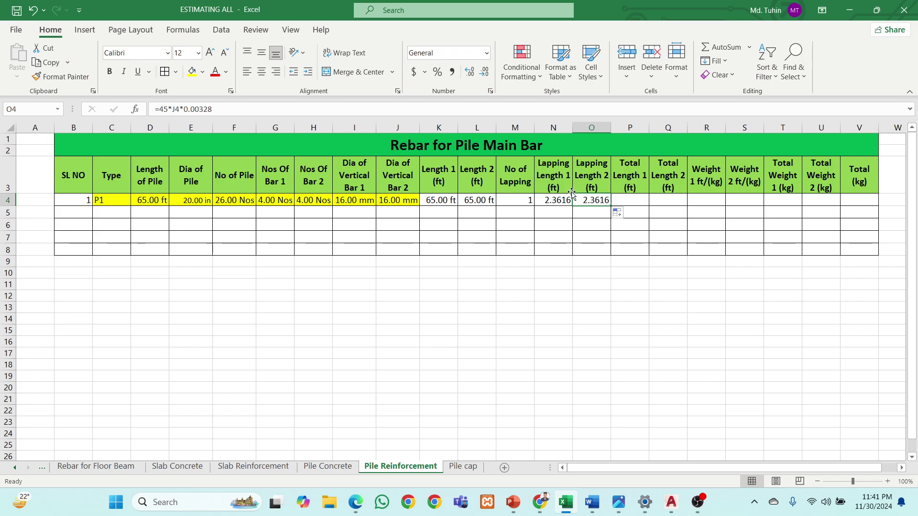
# - Enter the formula =(K4+(M4*N4))*G4*F4 in the Total Length 1 cell P4
pyautogui.click(639, 200)
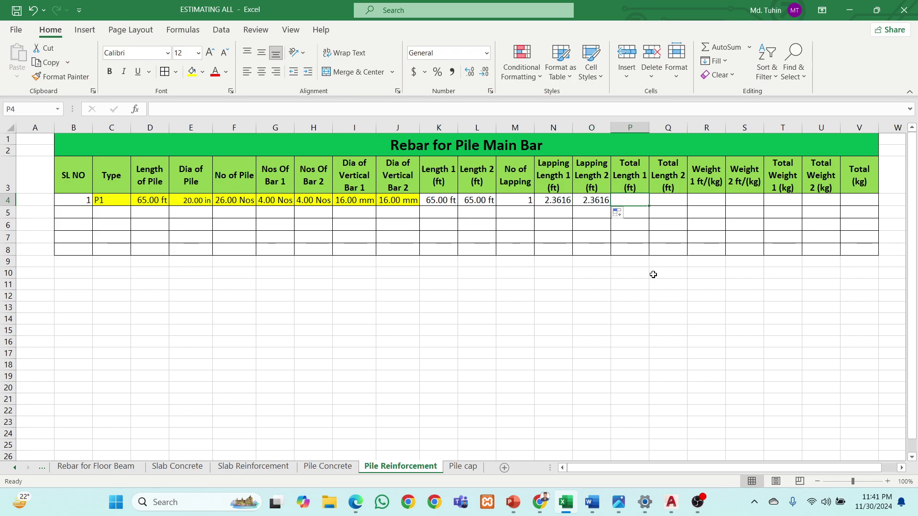
pyautogui.write('=(')
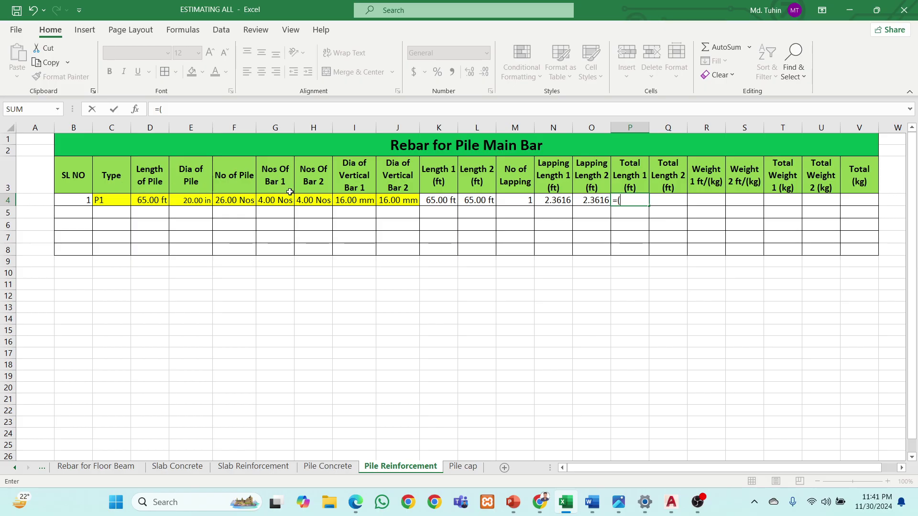
pyautogui.click(437, 201)
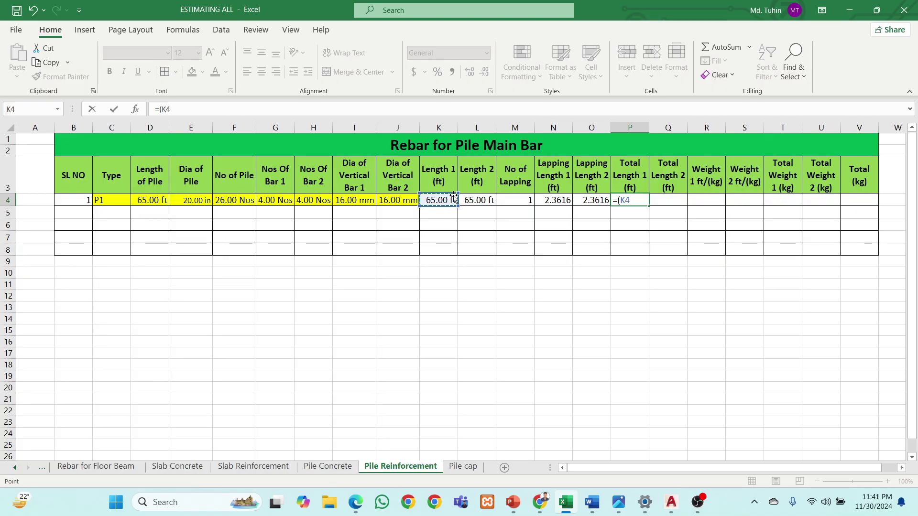
pyautogui.write('+(')
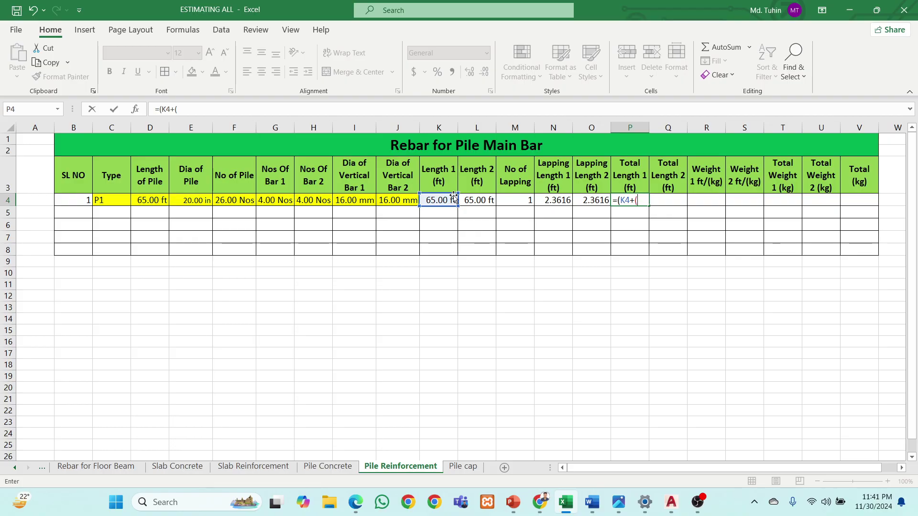
pyautogui.click(527, 200)
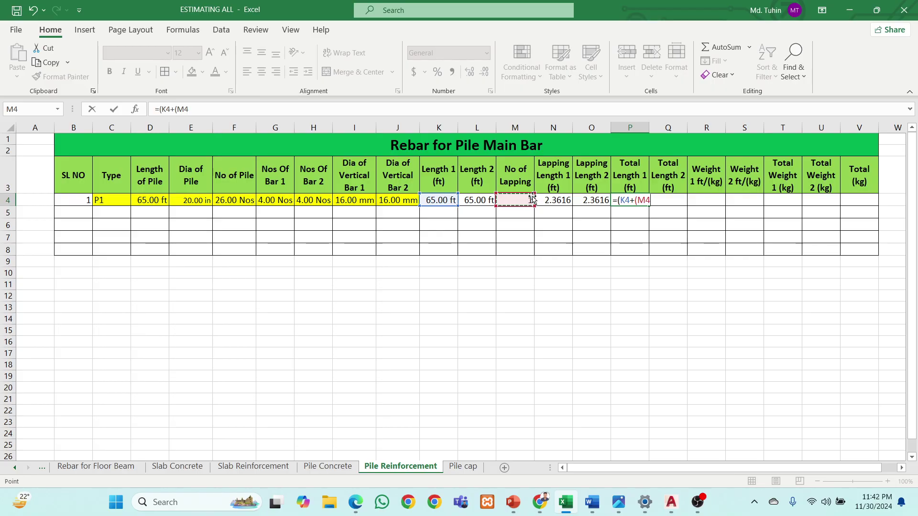
pyautogui.write('*')
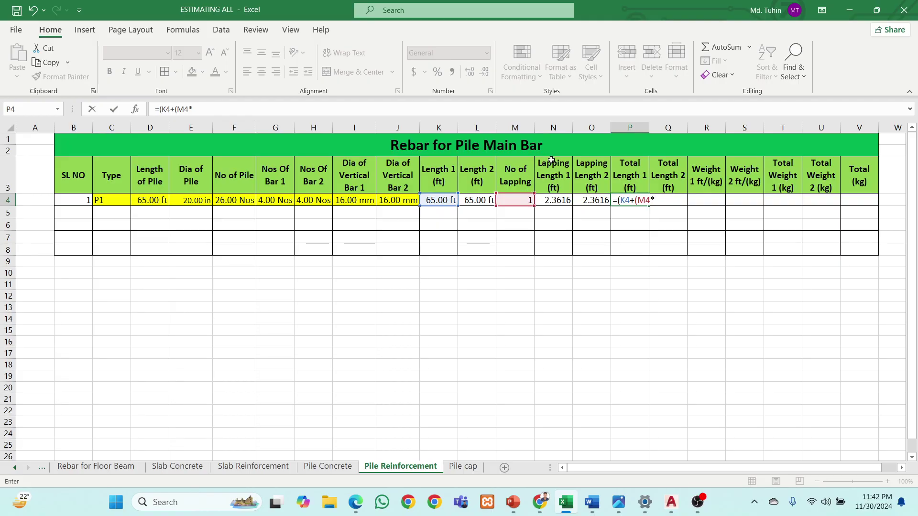
pyautogui.click(555, 201)
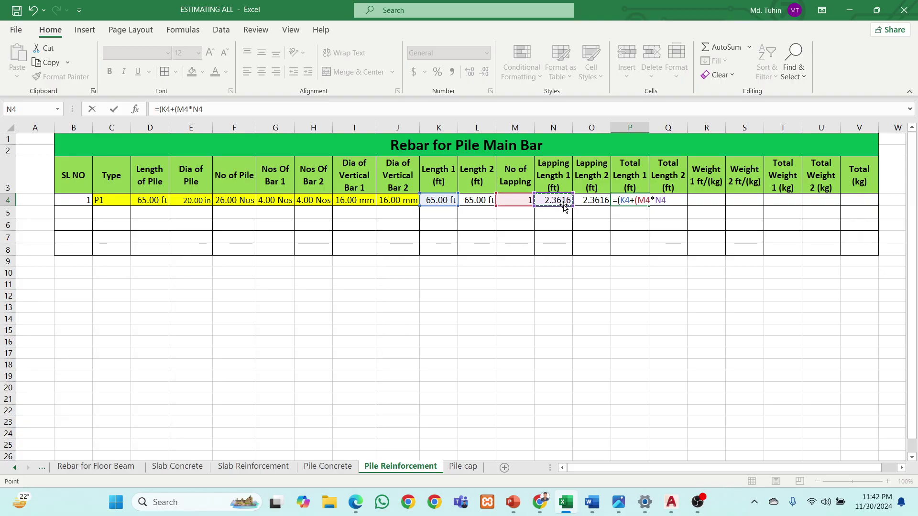
pyautogui.write('))*')
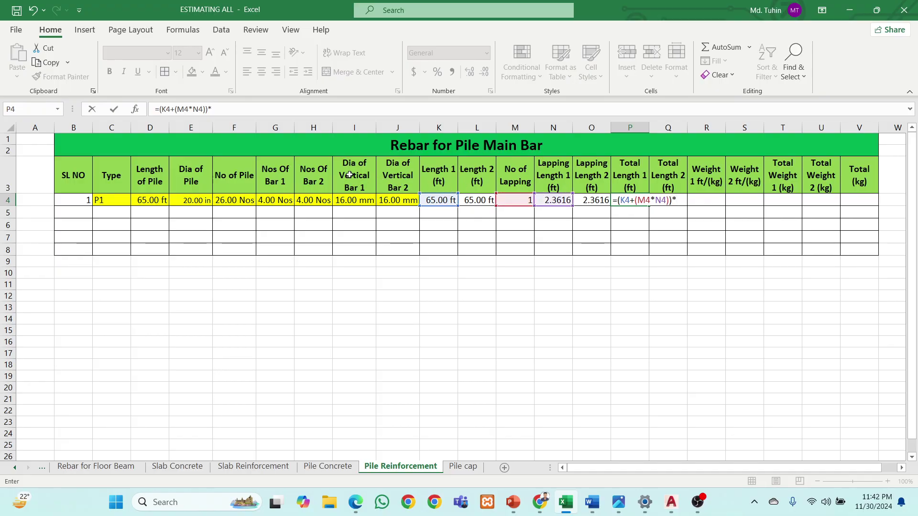
pyautogui.click(280, 201)
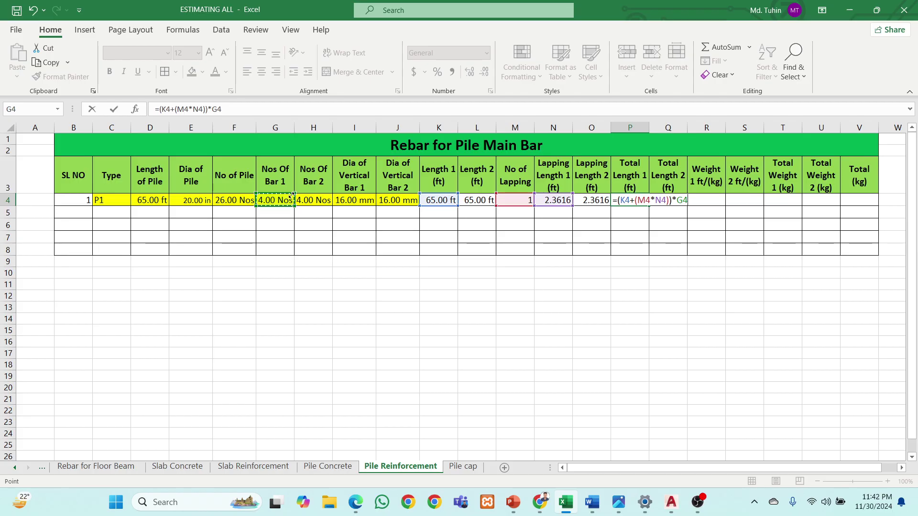
pyautogui.write('*')
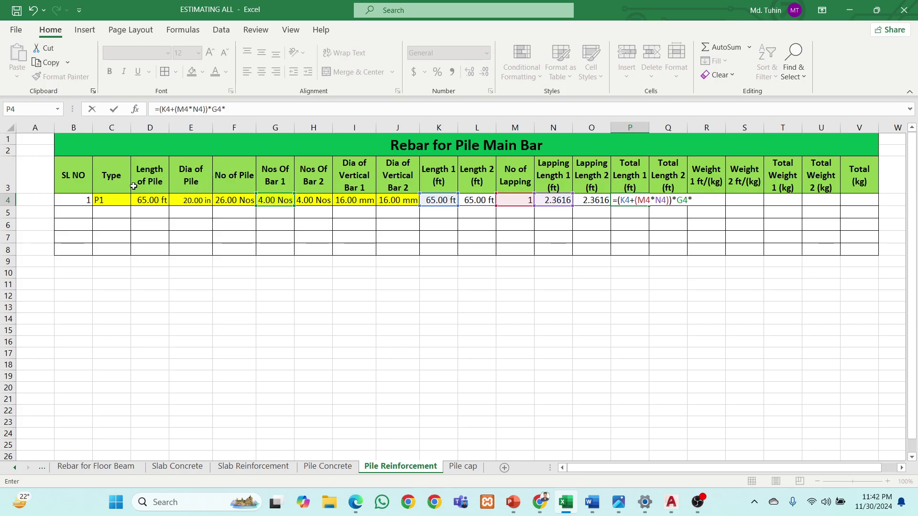
pyautogui.click(240, 202)
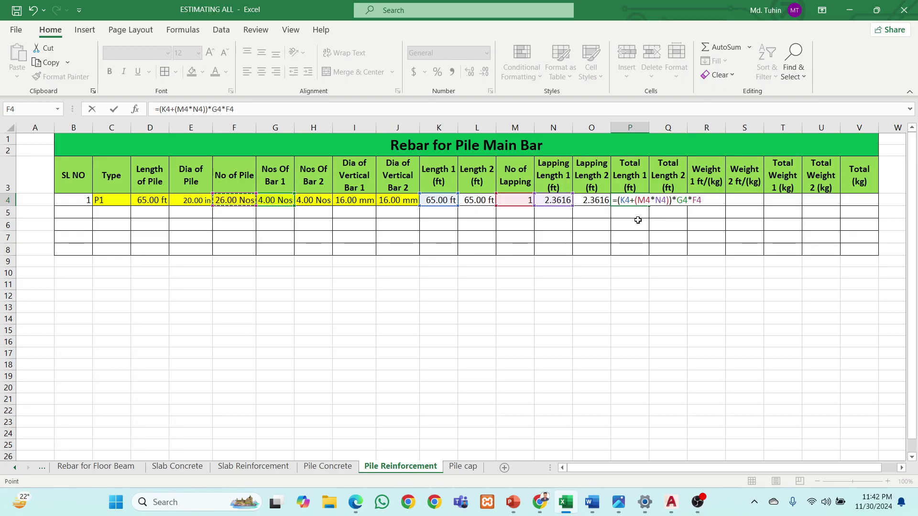
pyautogui.press('Return')
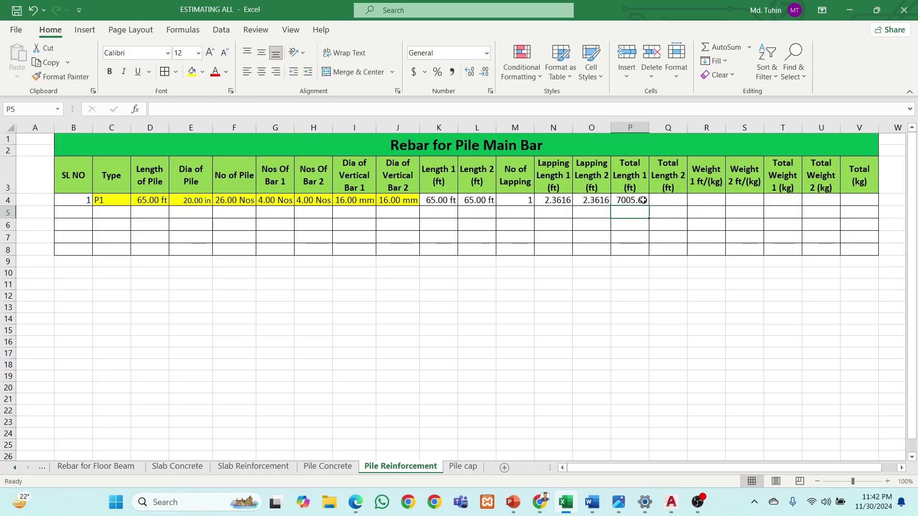
# - Copy the Total Length 1 formula from P4 into the Total Length 2 cell Q4
pyautogui.click(643, 200)
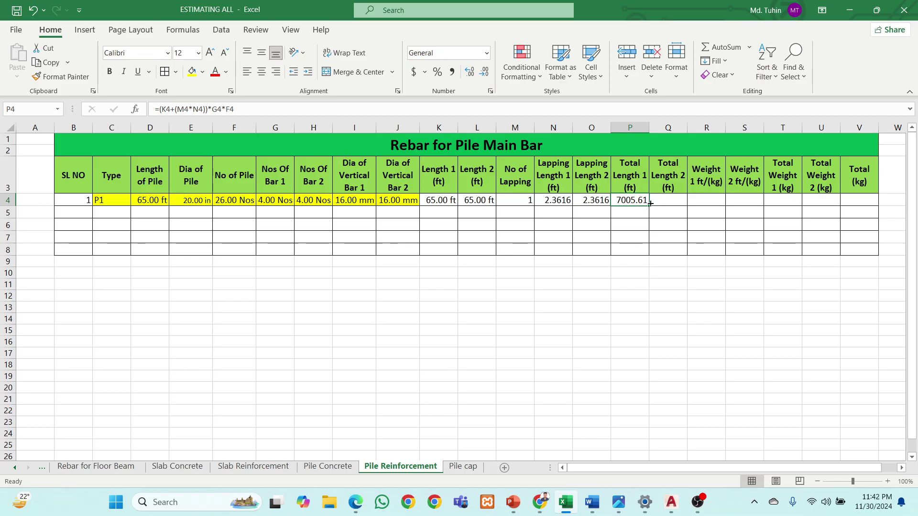
pyautogui.moveTo(648, 206); pyautogui.dragTo(679, 201)
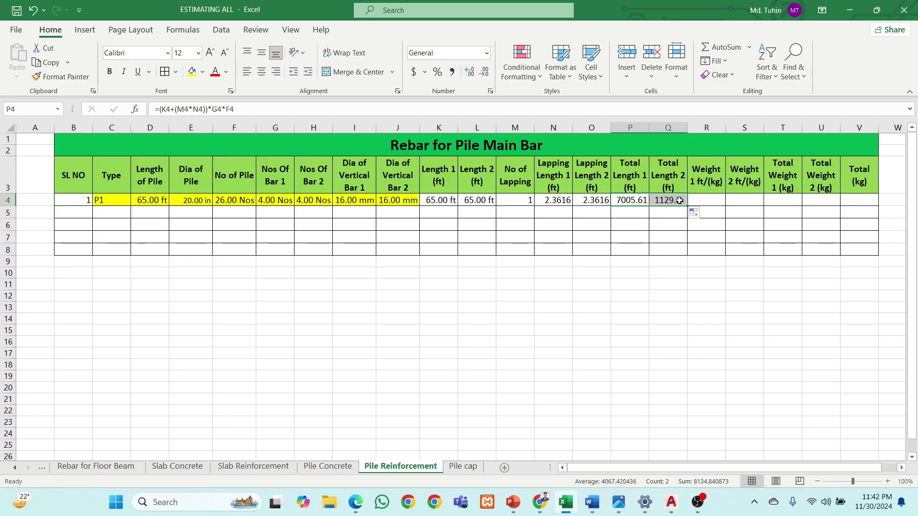
pyautogui.click(679, 199)
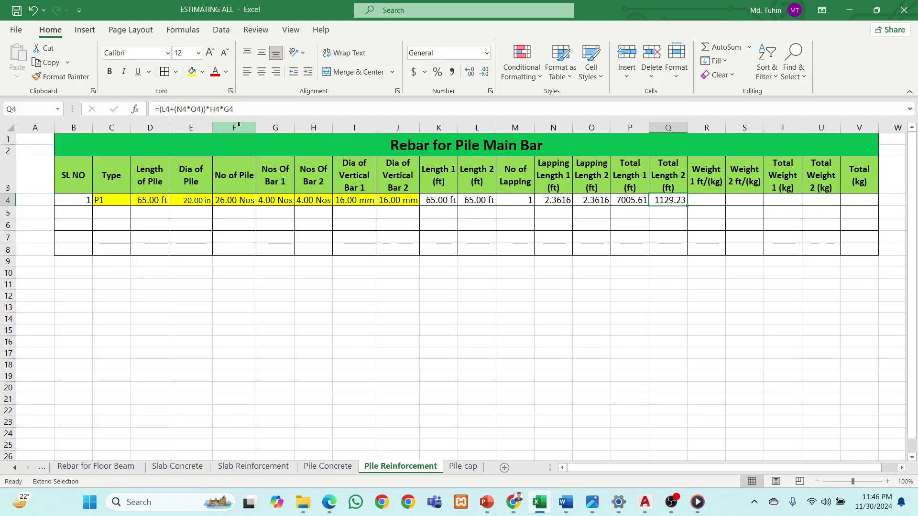
# - Point the lapping count reference in the Q4 formula to M4, making it =(L4+(M4*O4))*H4*G4
pyautogui.moveTo(182, 109); pyautogui.dragTo(237, 109)
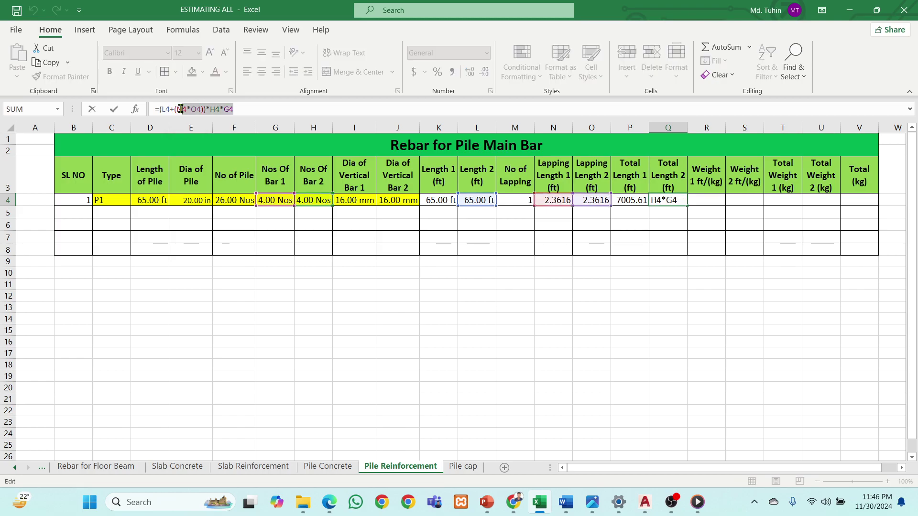
pyautogui.click(187, 109)
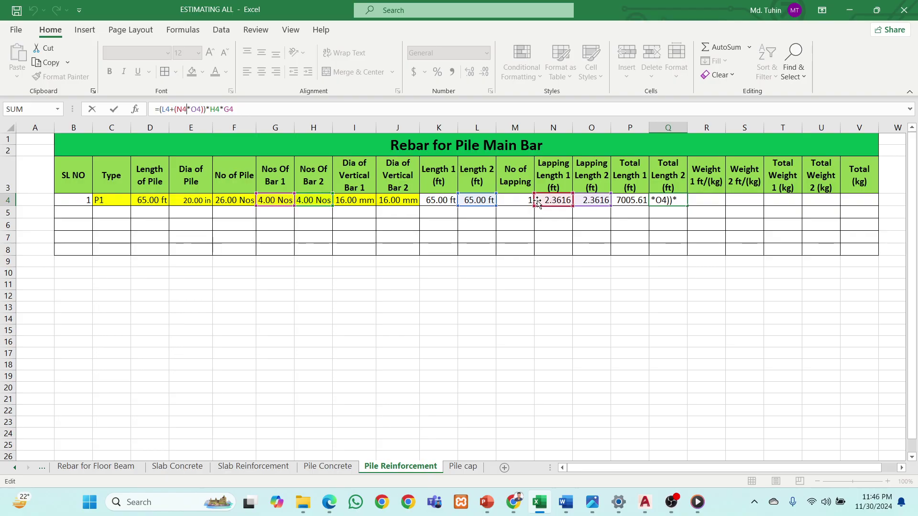
pyautogui.moveTo(536, 204); pyautogui.dragTo(521, 201)
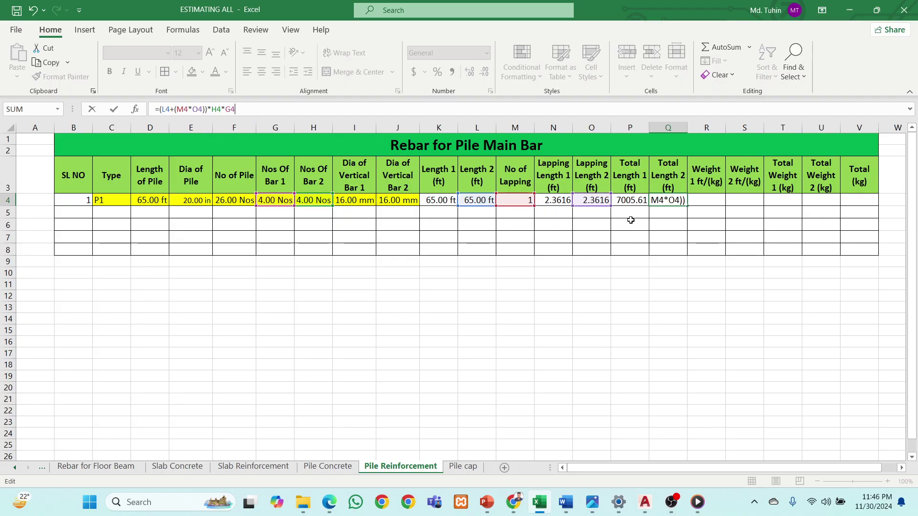
pyautogui.press('Return')
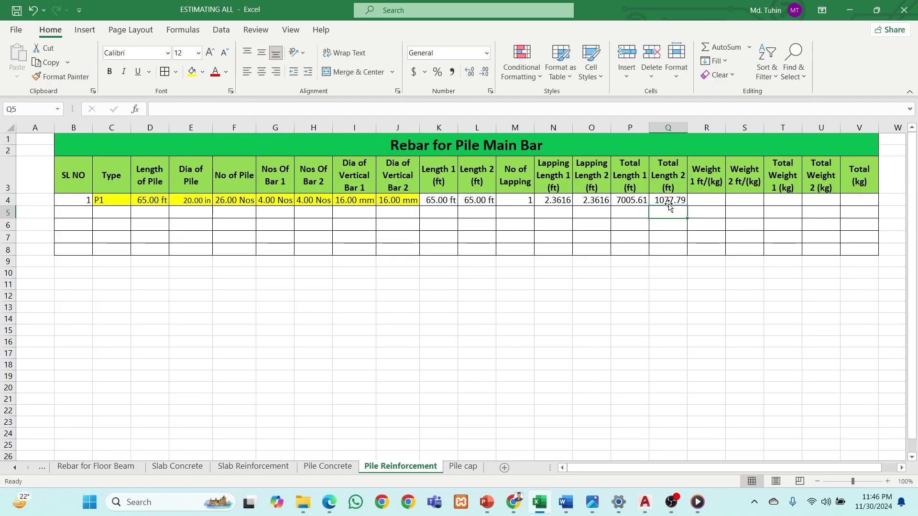
# - Correct the last reference in the Total Length 2 formula in Q4 to the pile count F4, making it =(L4+(M4*O4))*H4*F4
pyautogui.click(670, 201)
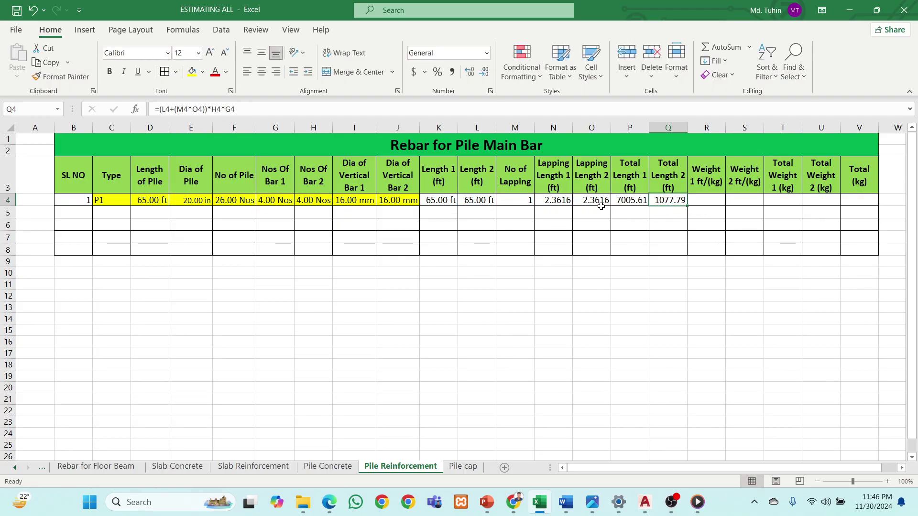
pyautogui.doubleClick(202, 111)
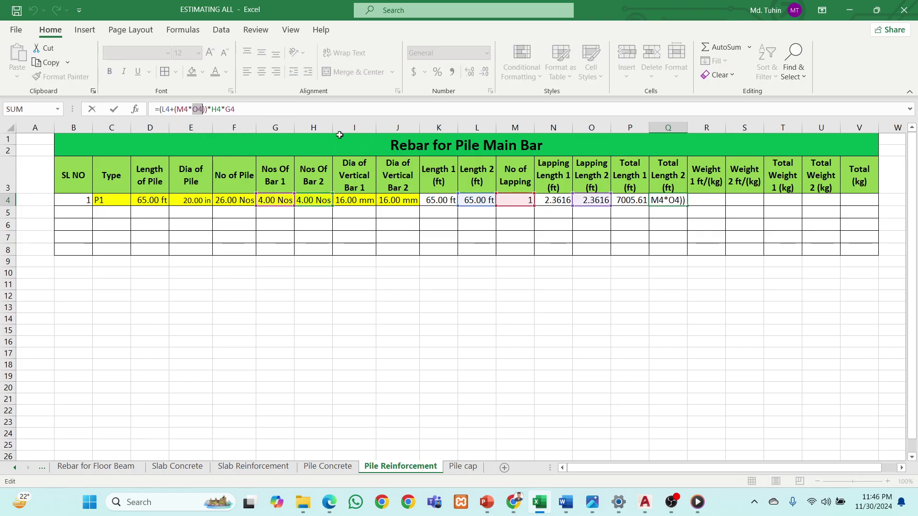
pyautogui.click(201, 110)
pyautogui.click(598, 207)
pyautogui.doubleClick(274, 200)
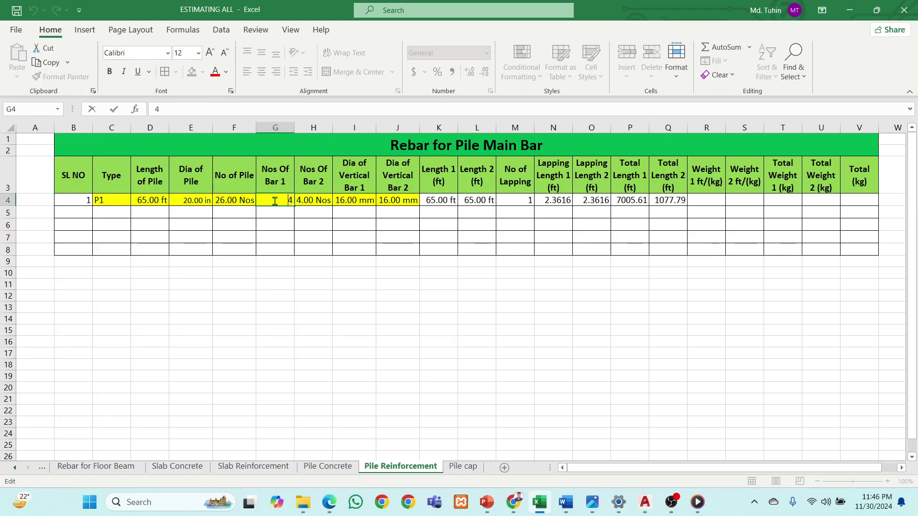
pyautogui.click(344, 284)
pyautogui.click(664, 199)
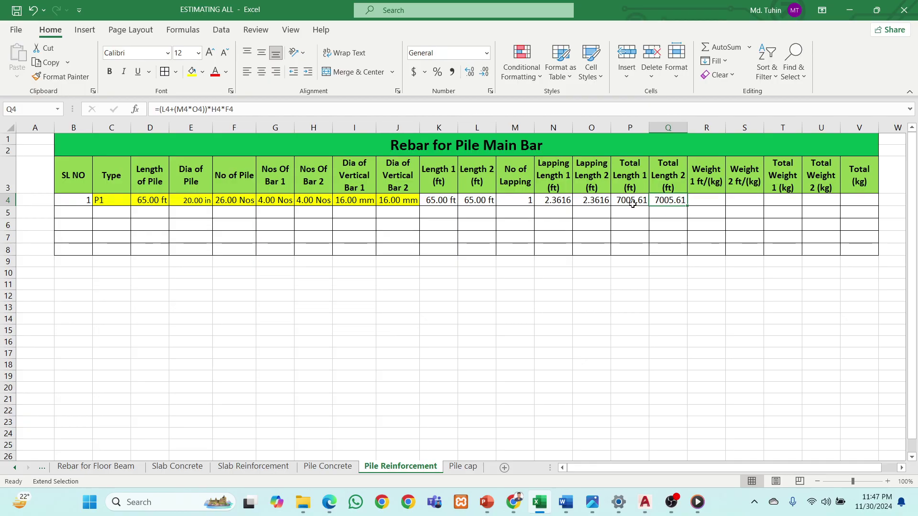
# - Enter the formula =I4^2/532 in the Weight 1 cell R4
pyautogui.click(708, 203)
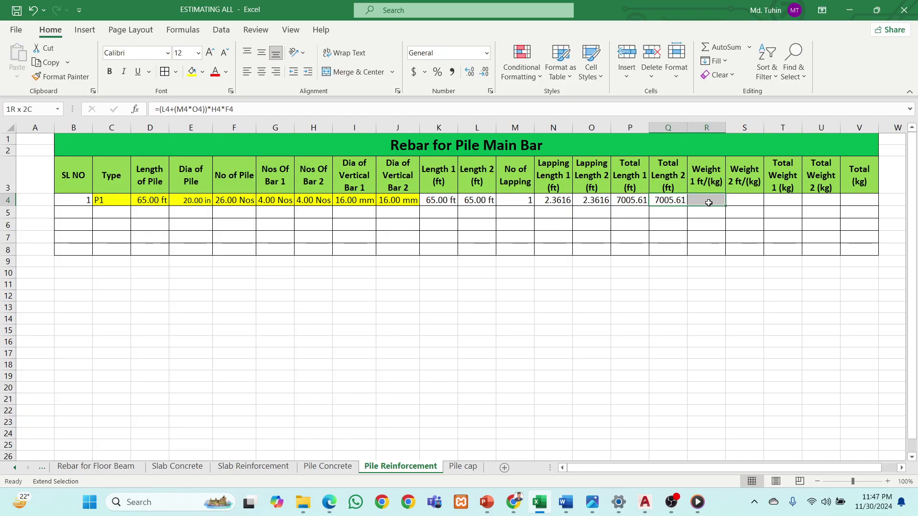
pyautogui.click(734, 200)
pyautogui.click(695, 236)
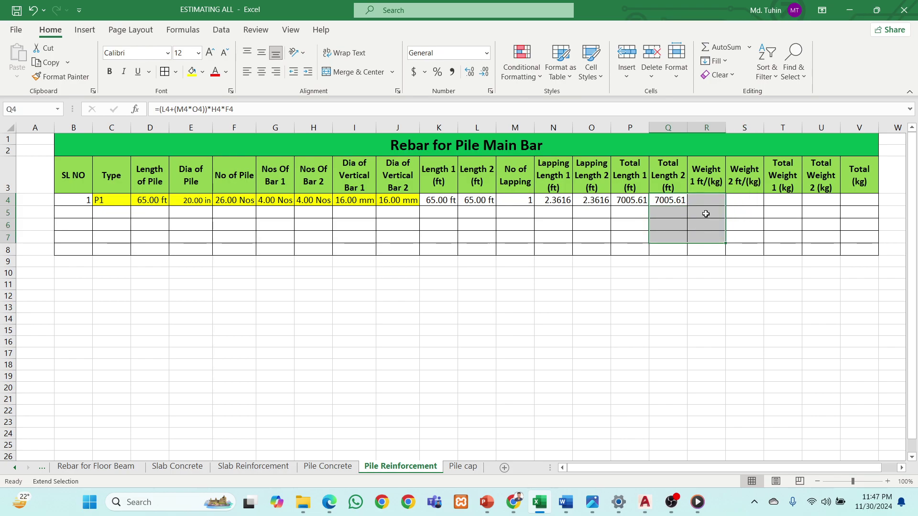
pyautogui.click(705, 202)
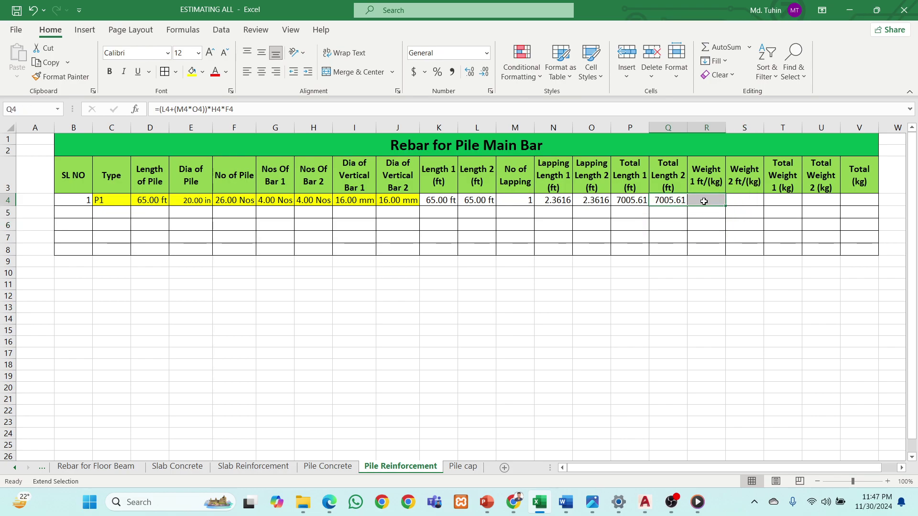
pyautogui.click(704, 201)
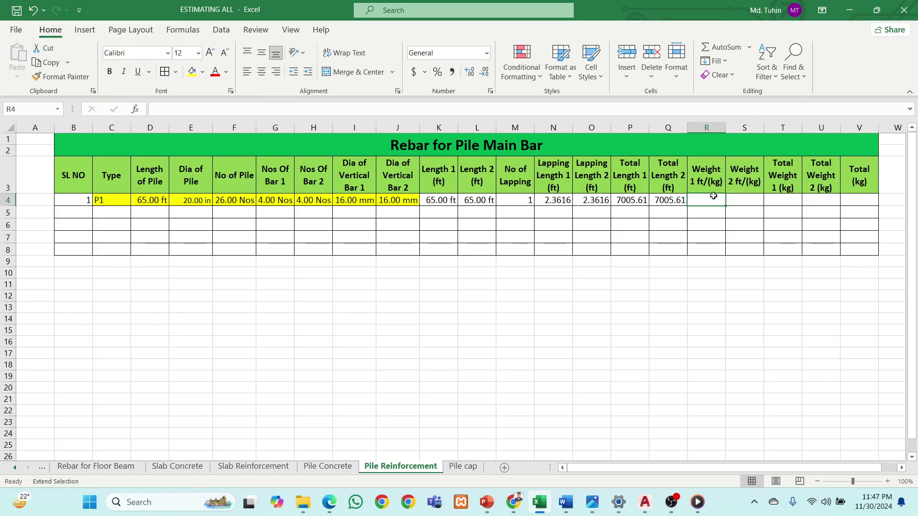
pyautogui.write('=')
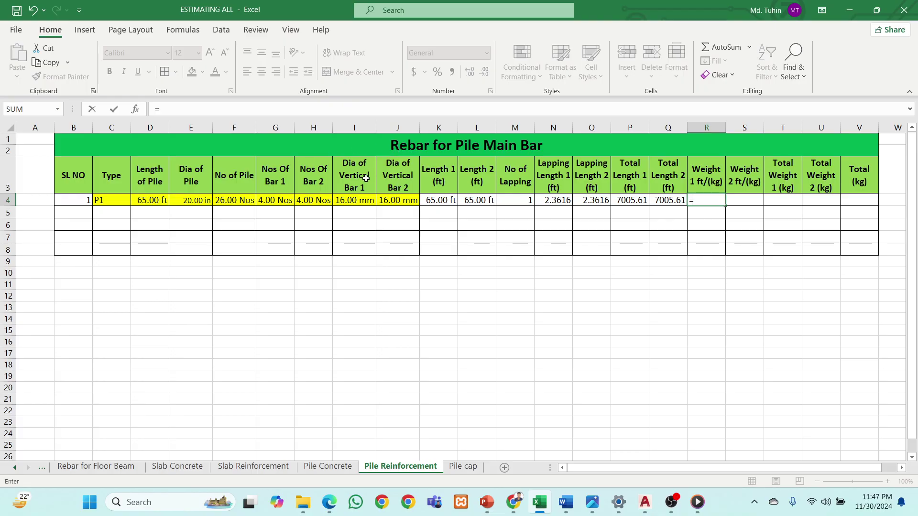
pyautogui.click(350, 203)
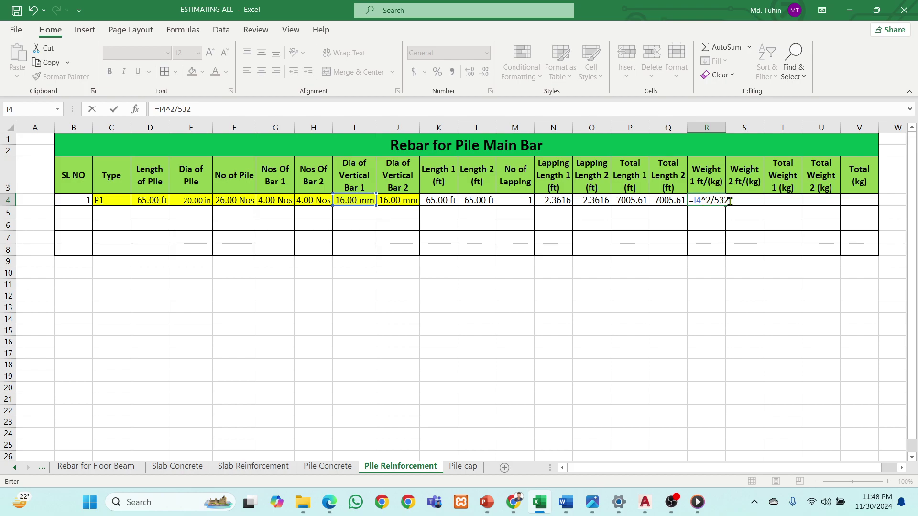
pyautogui.press('Return')
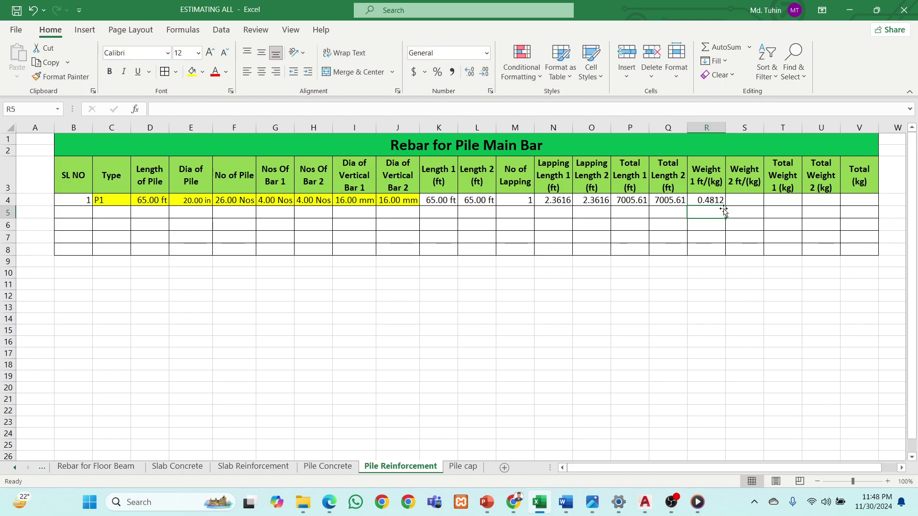
# - Check the Weight 1 formula in R4 and copy it into the Weight 2 cell S4
pyautogui.doubleClick(719, 200)
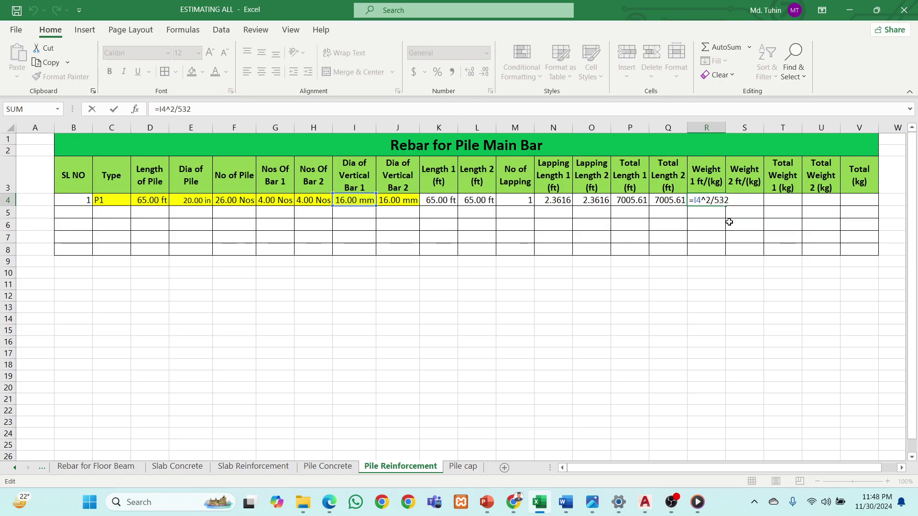
pyautogui.click(706, 236)
pyautogui.click(717, 198)
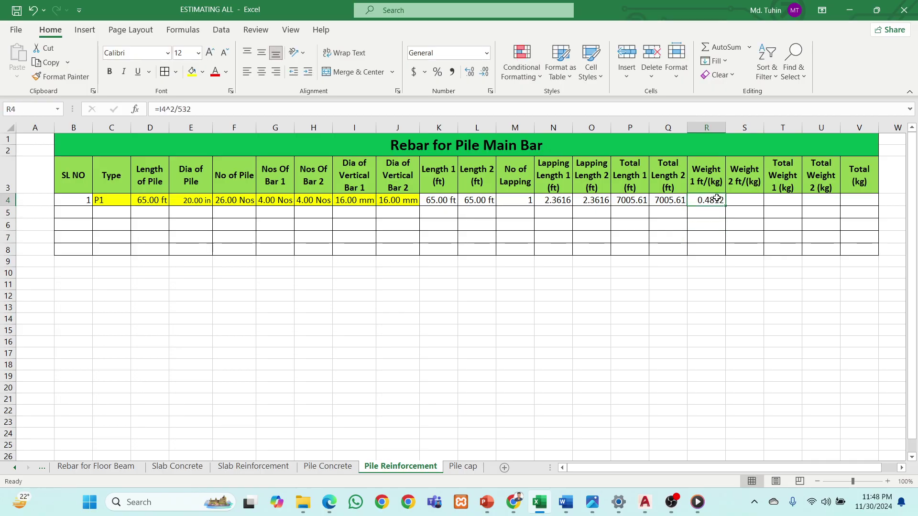
pyautogui.moveTo(726, 205); pyautogui.dragTo(753, 205)
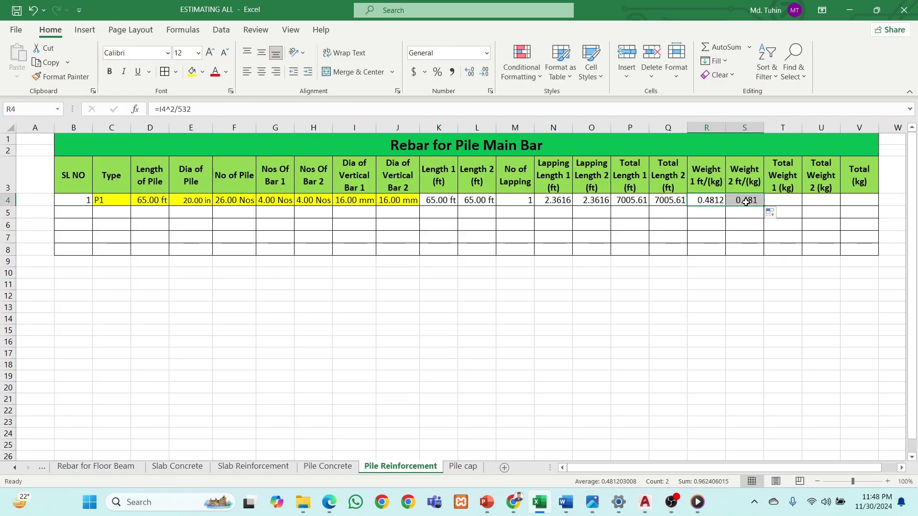
pyautogui.click(746, 201)
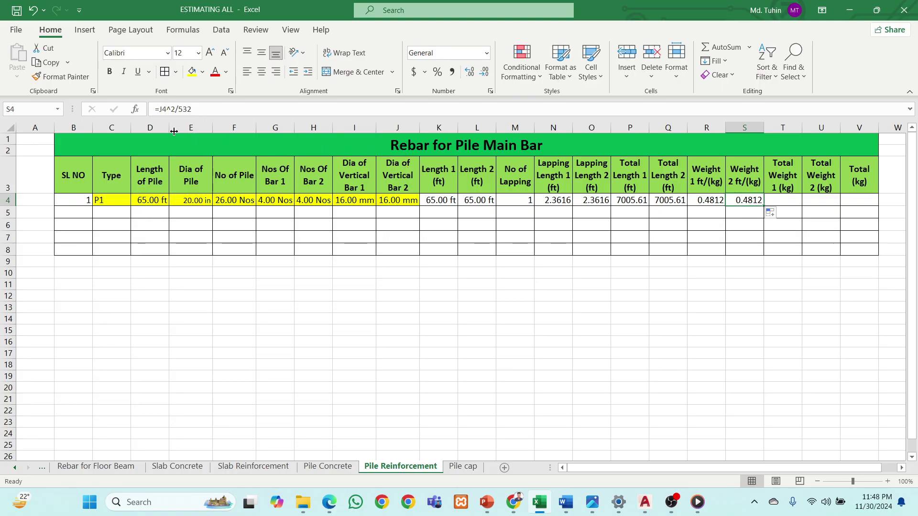
# - Enter the formula =P4*R4 in the Total Weight 1 cell T4
pyautogui.click(793, 201)
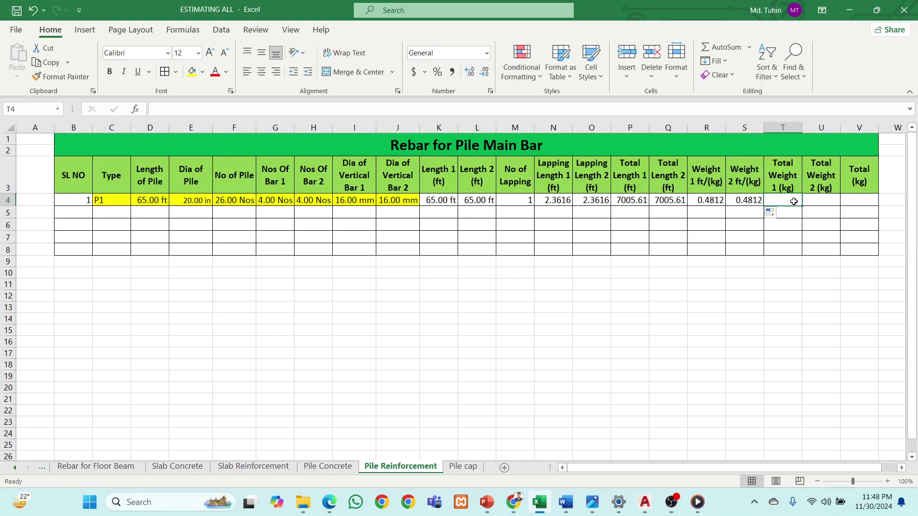
pyautogui.write('=')
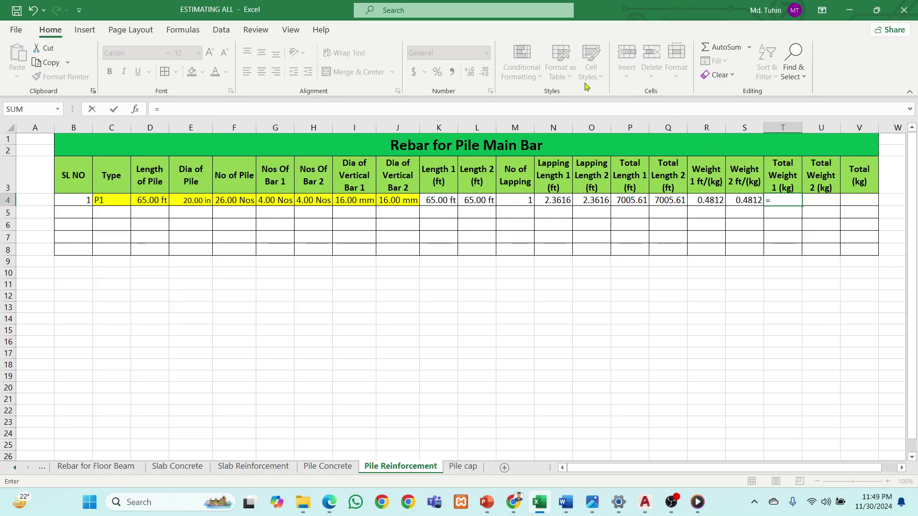
pyautogui.click(619, 201)
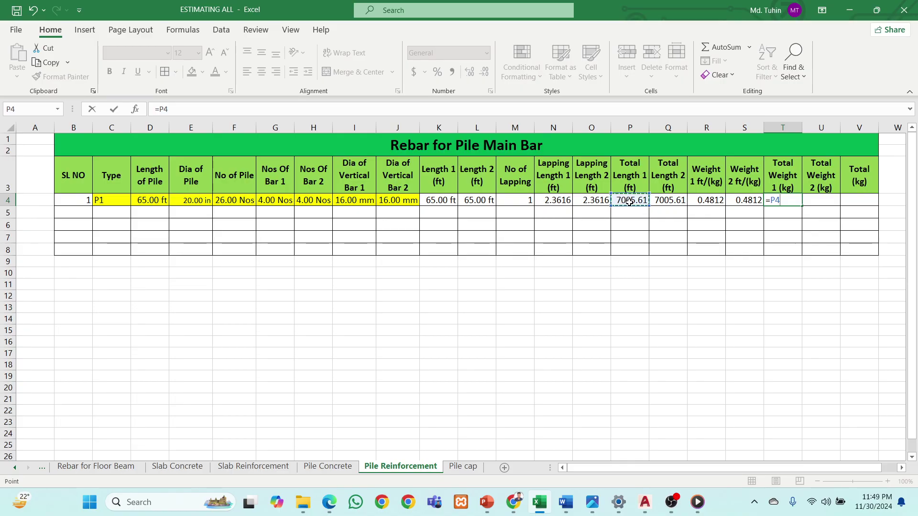
pyautogui.write('*')
pyautogui.click(706, 201)
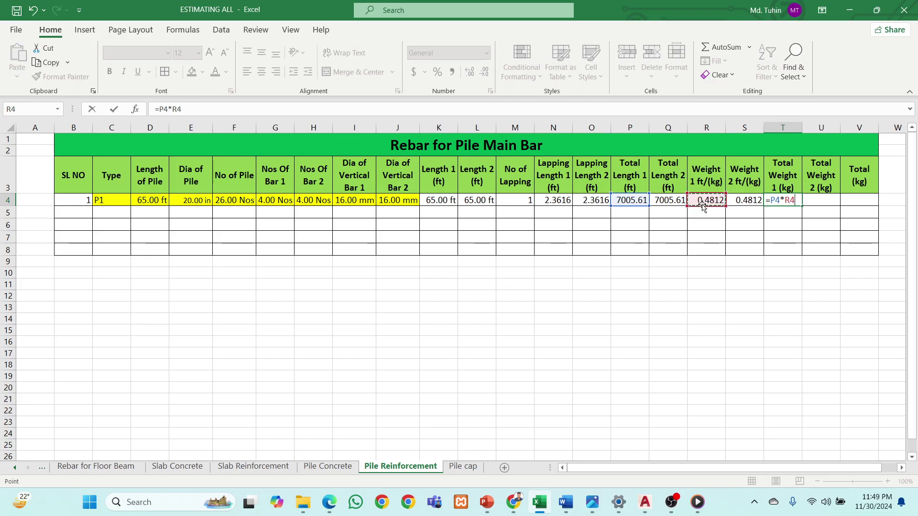
pyautogui.press('Return')
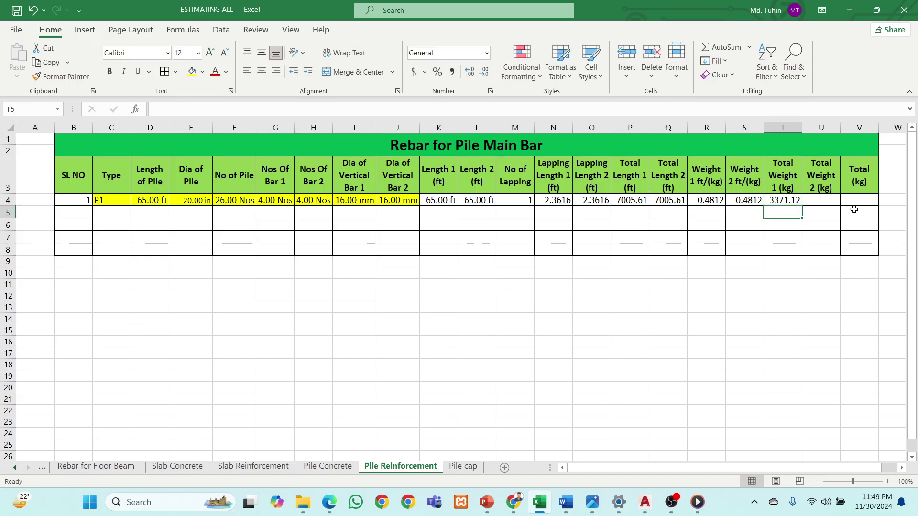
# - Enter the formula =Q4*S4 in the Total Weight 2 cell U4
pyautogui.click(822, 200)
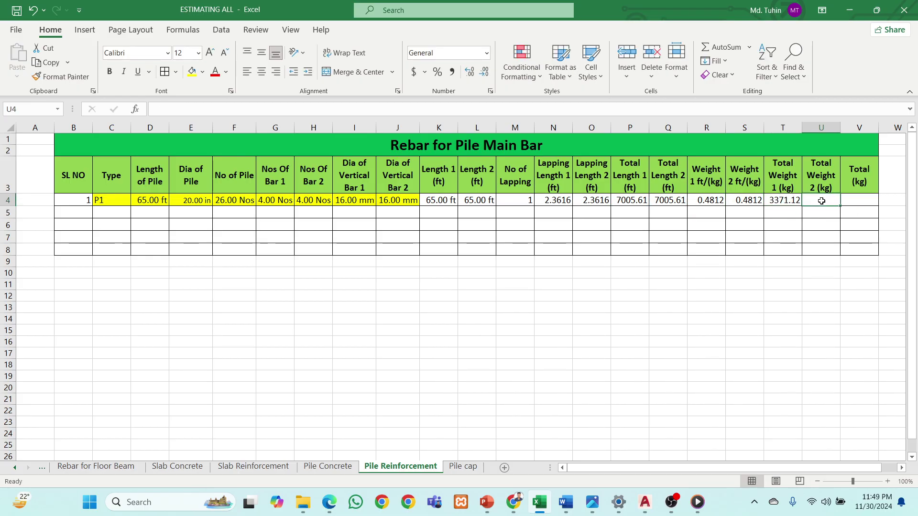
pyautogui.click(784, 202)
pyautogui.click(811, 200)
pyautogui.write('=')
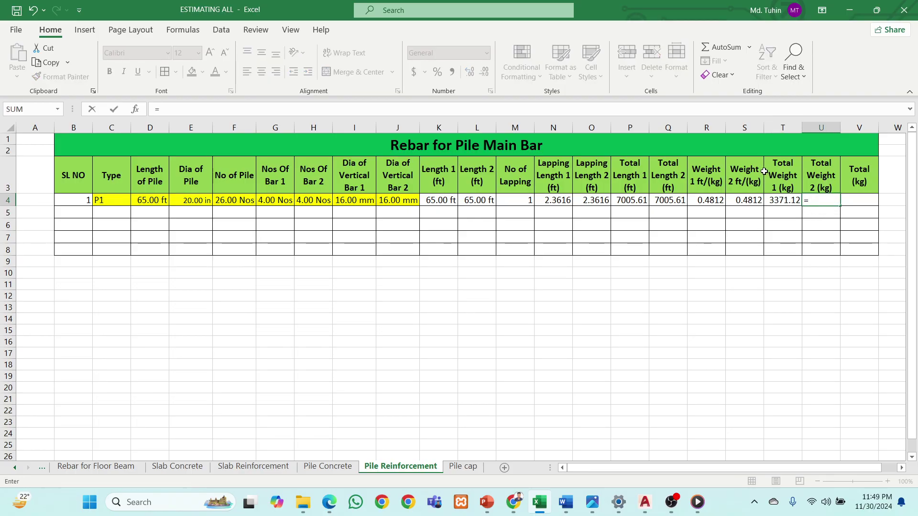
pyautogui.click(676, 201)
pyautogui.write('*')
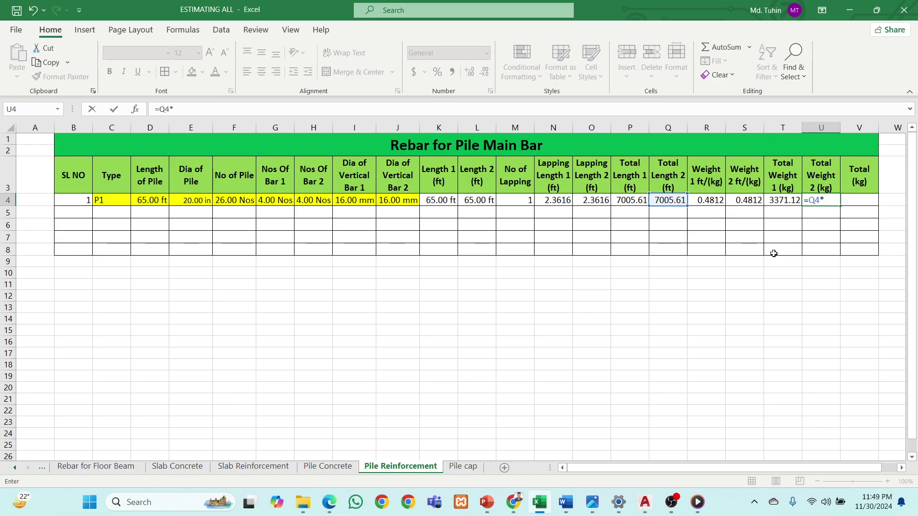
pyautogui.click(736, 201)
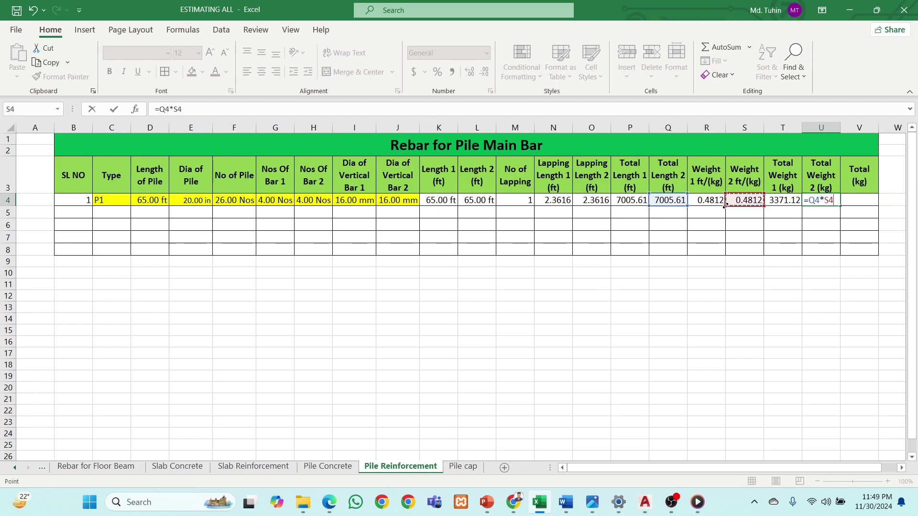
pyautogui.press('Return')
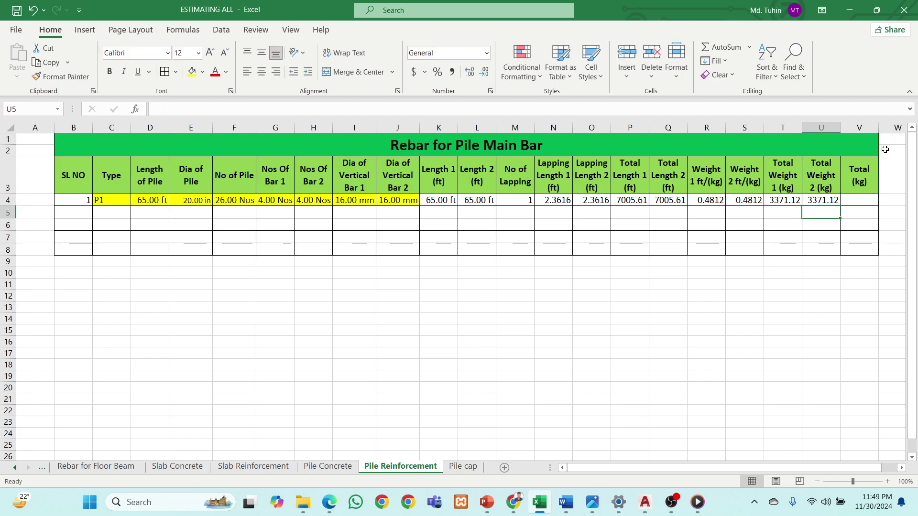
# - Enter the formula =T4+U4 in the Total (kg) cell V4 to add both total weights
pyautogui.click(864, 198)
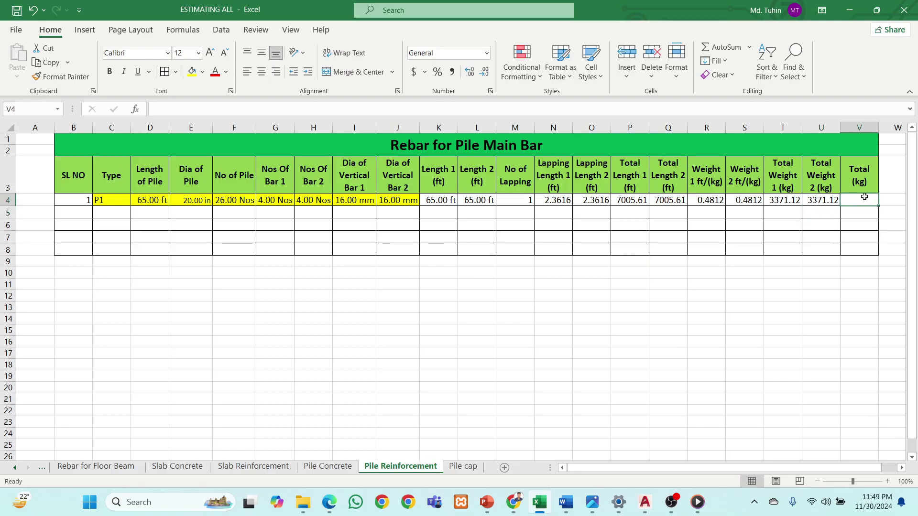
pyautogui.write('=')
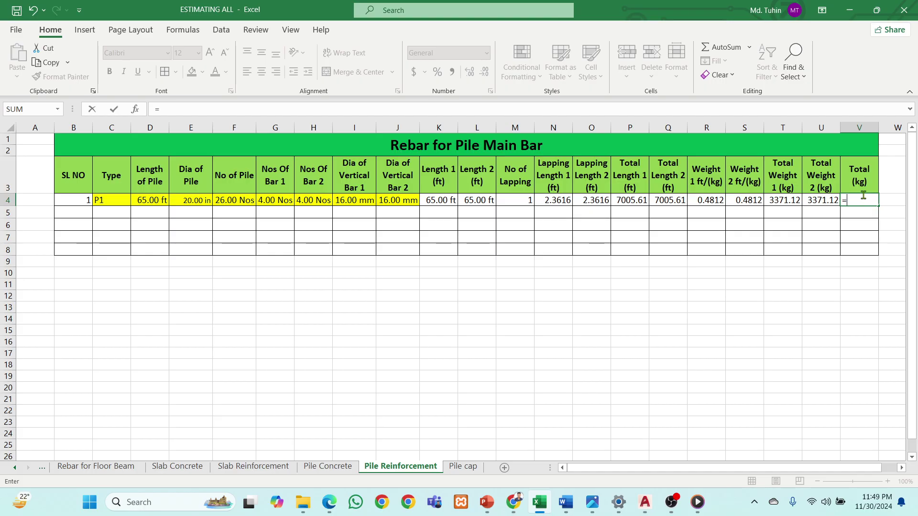
pyautogui.click(783, 200)
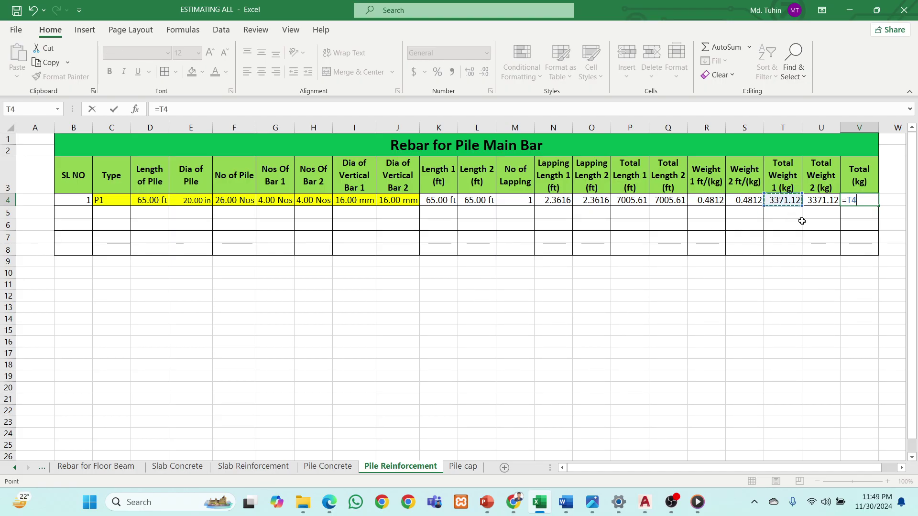
pyautogui.write('+')
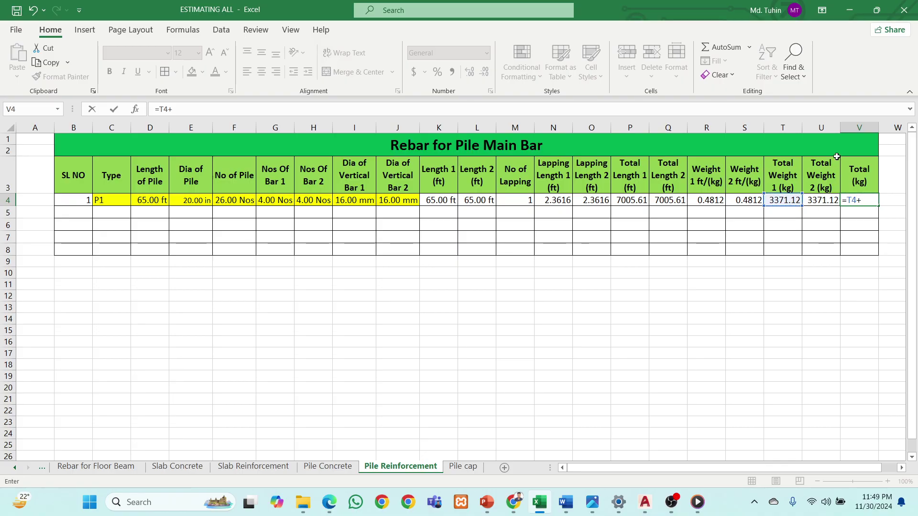
pyautogui.click(824, 201)
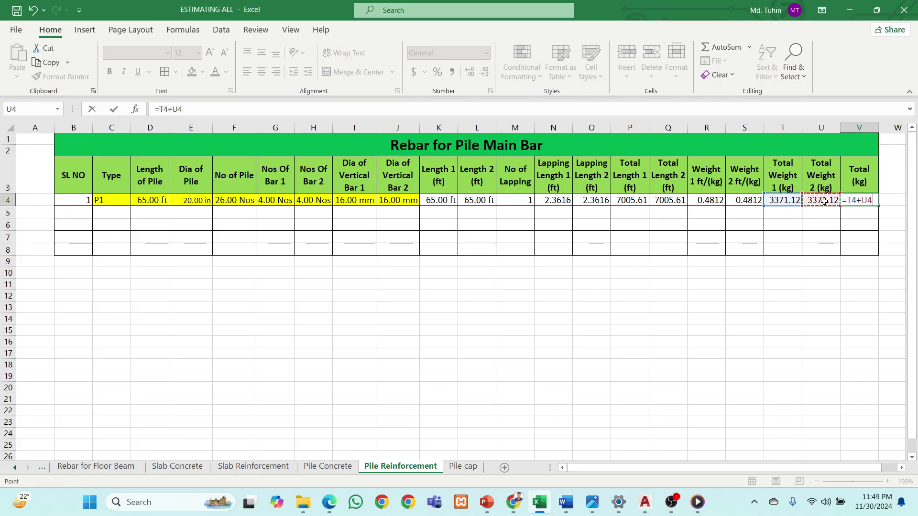
pyautogui.press('Return')
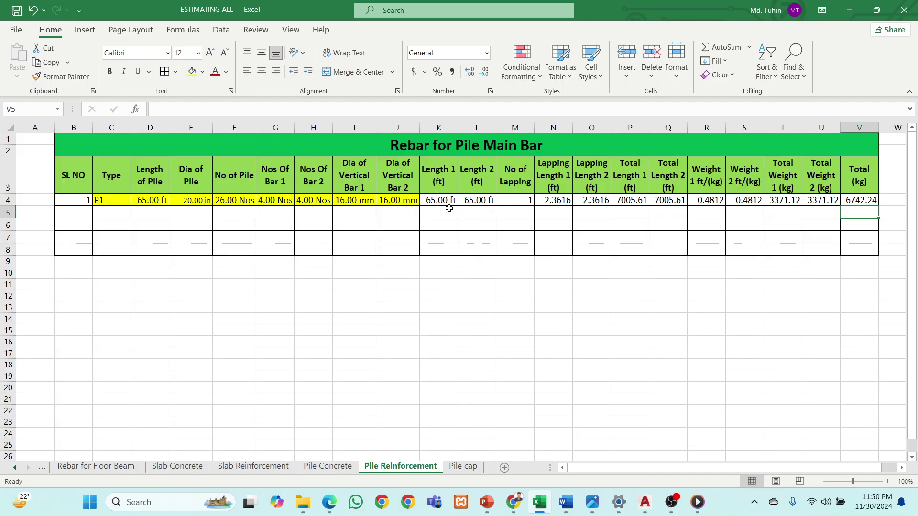
# - Apply the custom number format 0.00 "Nos" to the No of Lapping cell M4
pyautogui.click(516, 200)
pyautogui.rightClick(517, 202)
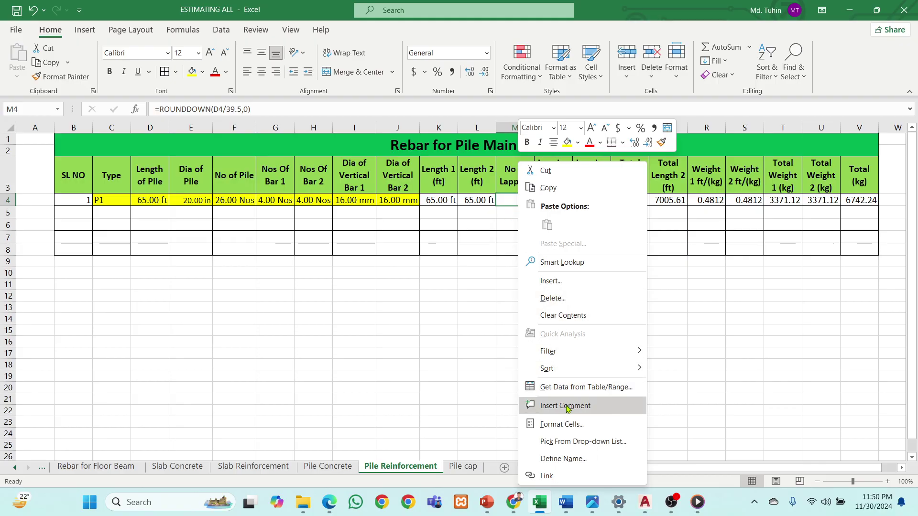
pyautogui.click(559, 429)
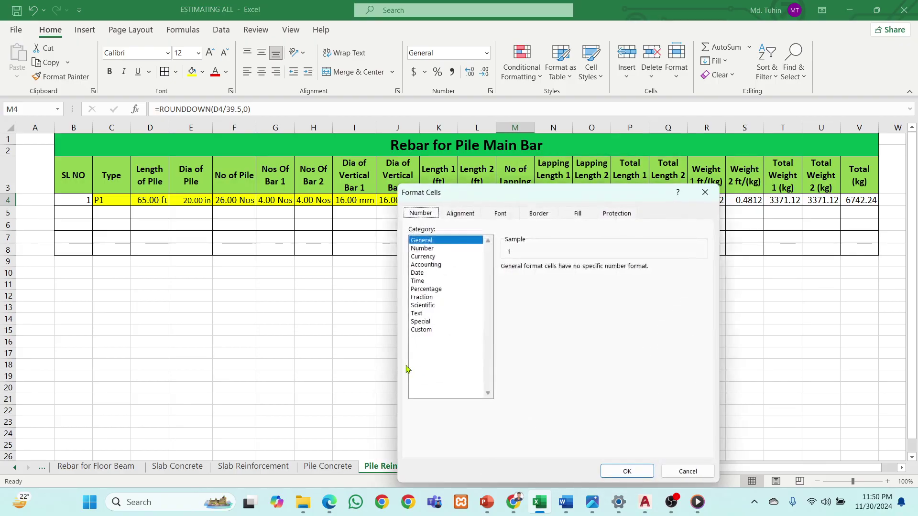
pyautogui.click(423, 330)
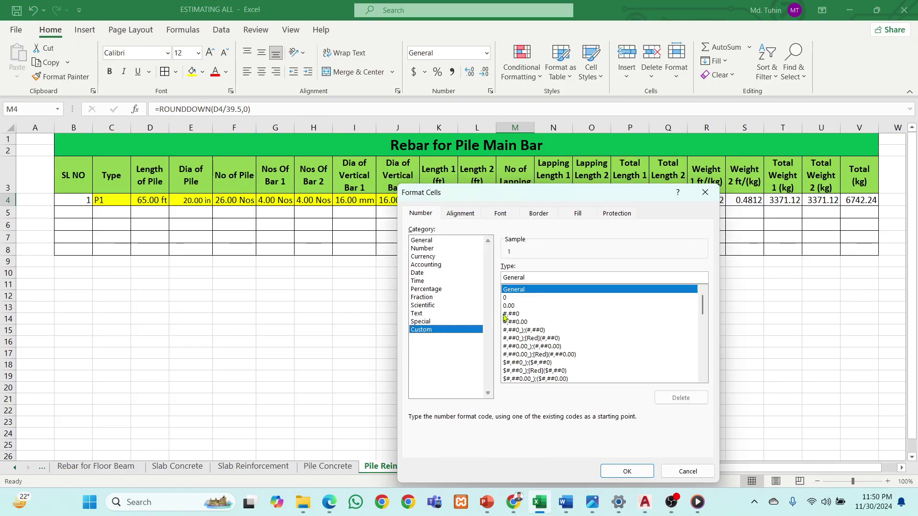
pyautogui.click(508, 306)
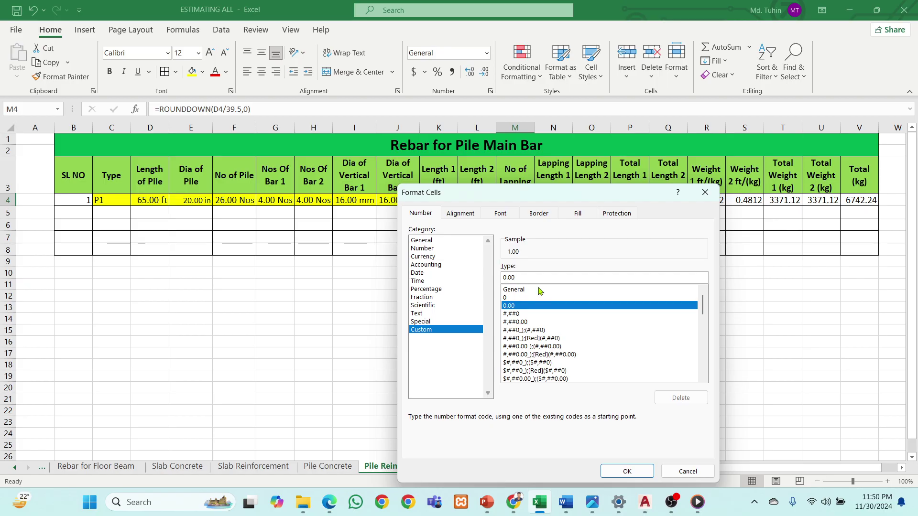
pyautogui.write('"')
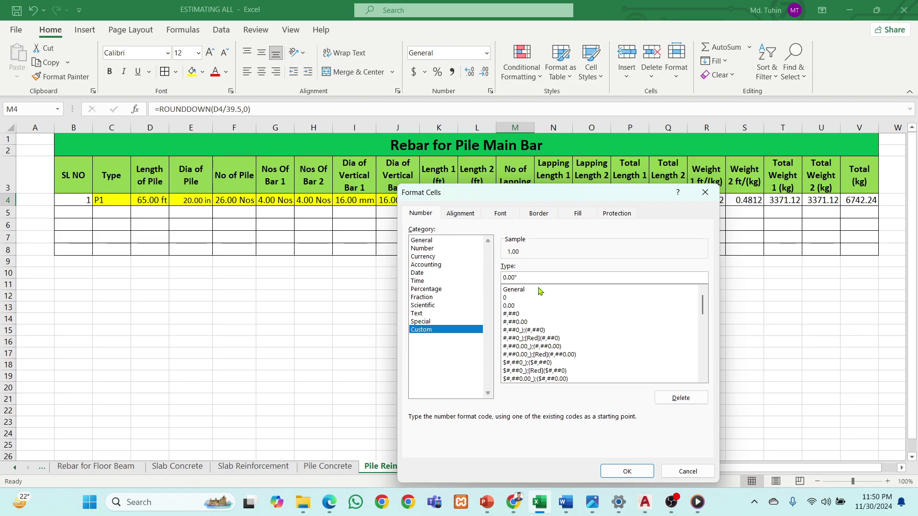
pyautogui.write('Nos')
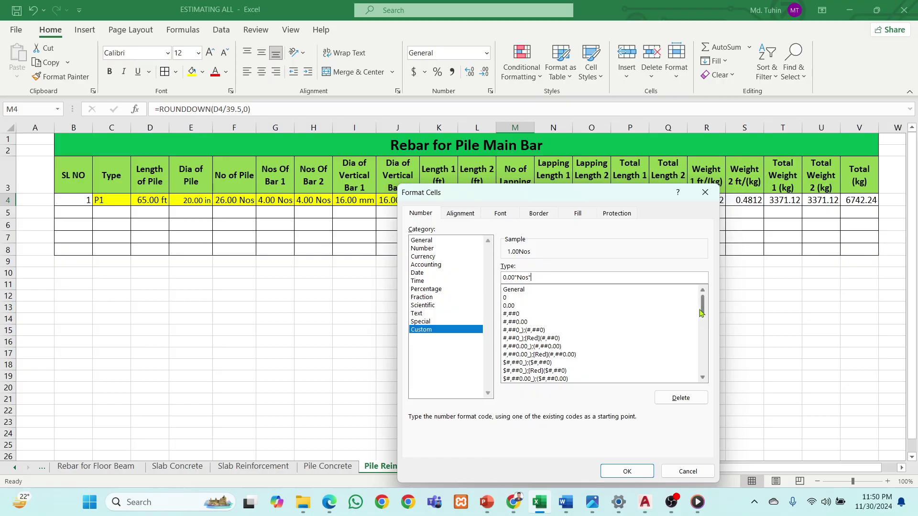
pyautogui.moveTo(703, 304); pyautogui.dragTo(708, 385)
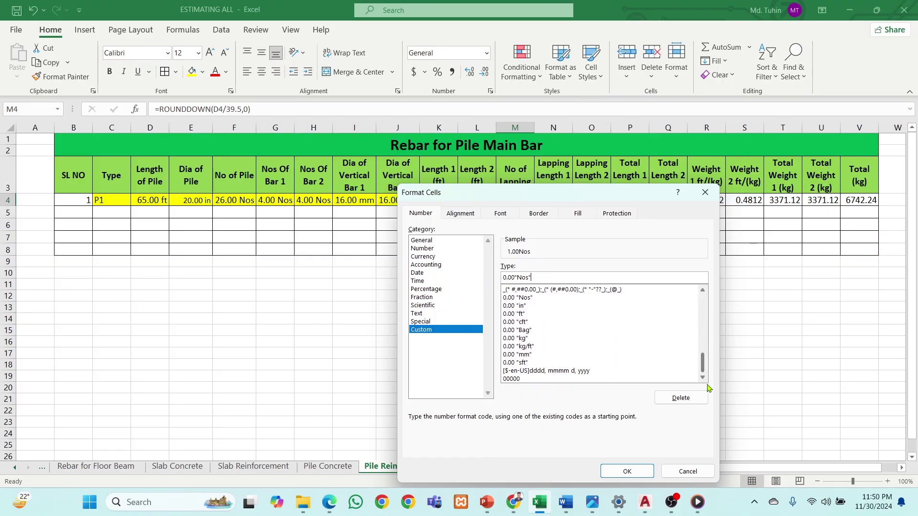
pyautogui.click(526, 298)
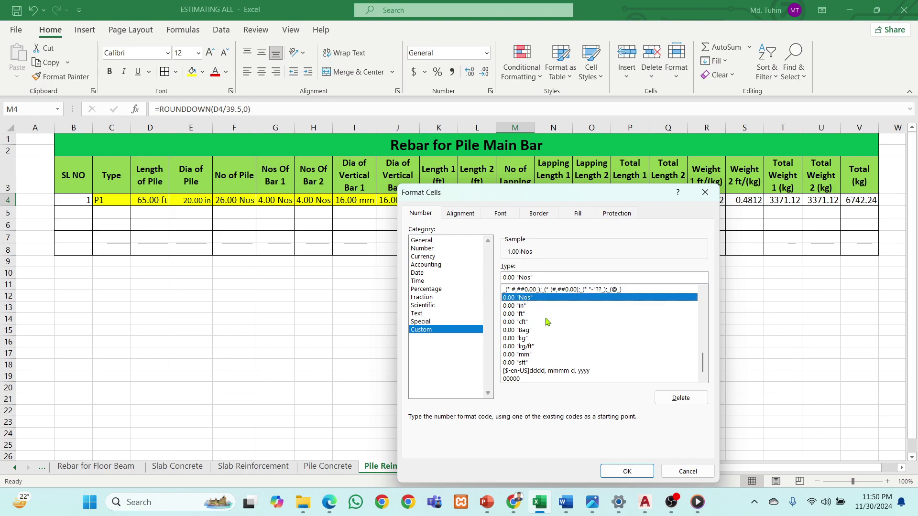
pyautogui.click(631, 472)
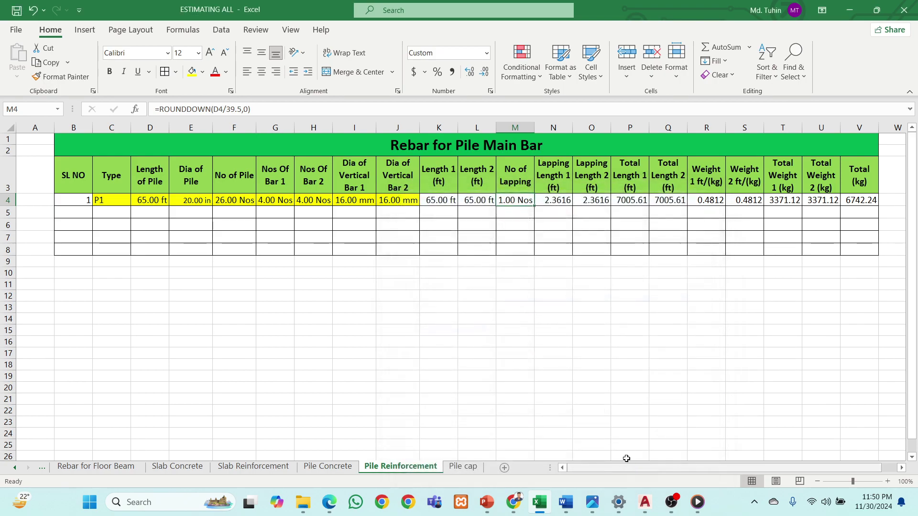
# - Apply the custom number format 0.00 "ft" to the Lapping Length 1 cell N4
pyautogui.click(558, 202)
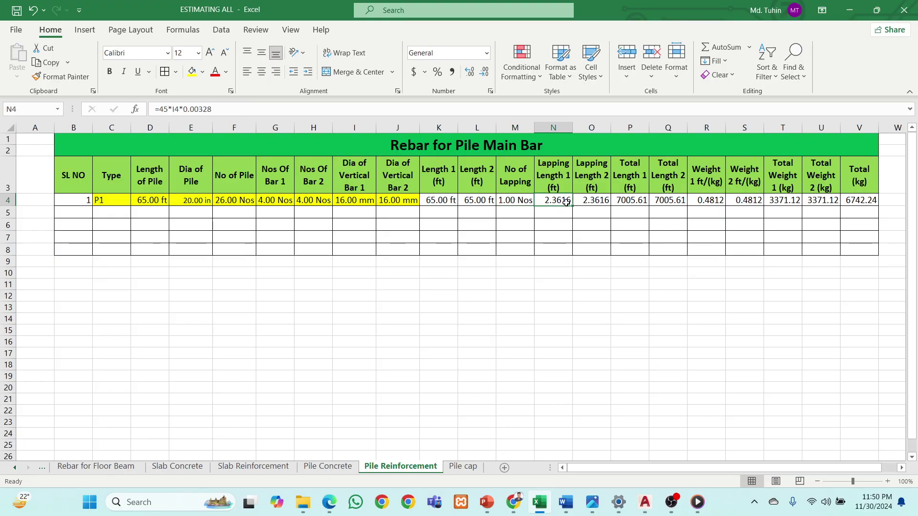
pyautogui.rightClick(566, 203)
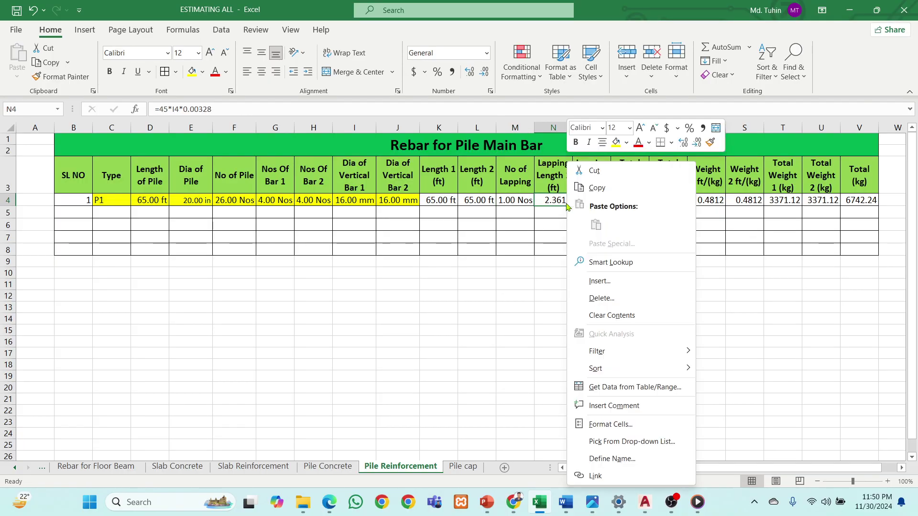
pyautogui.click(608, 423)
pyautogui.click(479, 330)
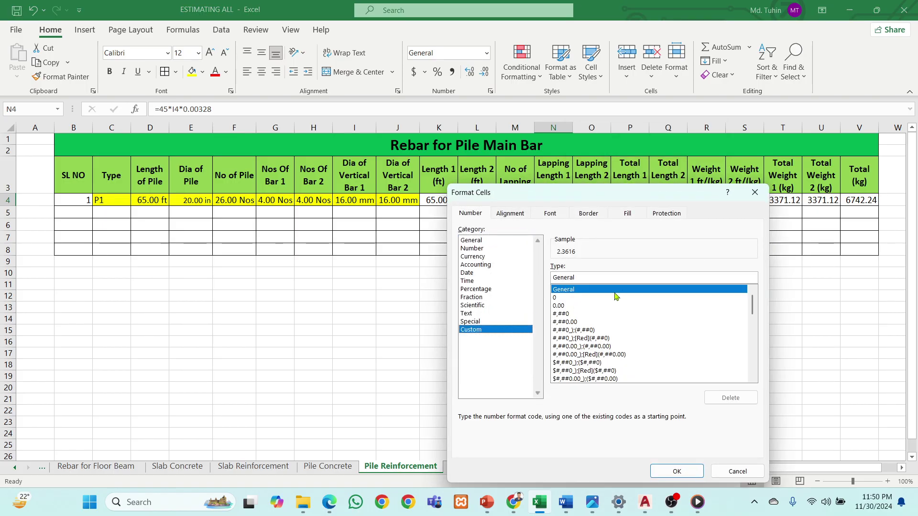
pyautogui.moveTo(752, 306); pyautogui.dragTo(748, 380)
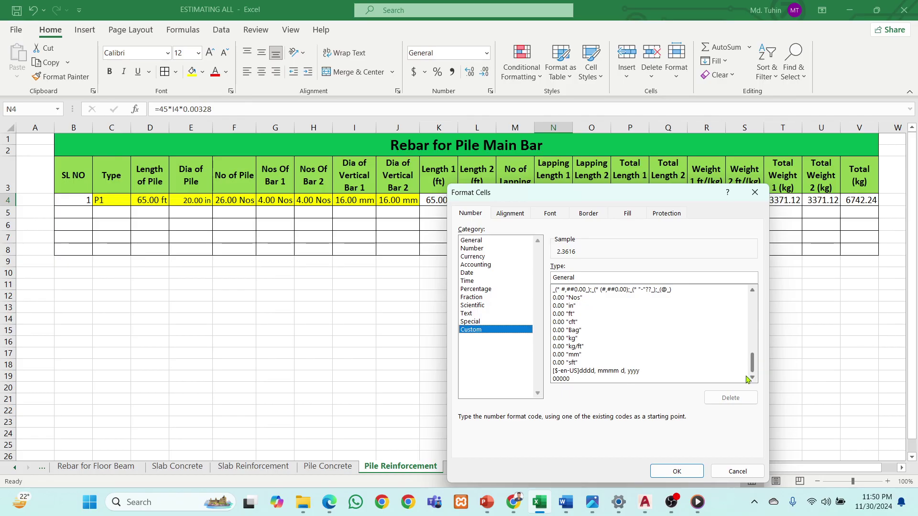
pyautogui.click(571, 314)
pyautogui.click(667, 472)
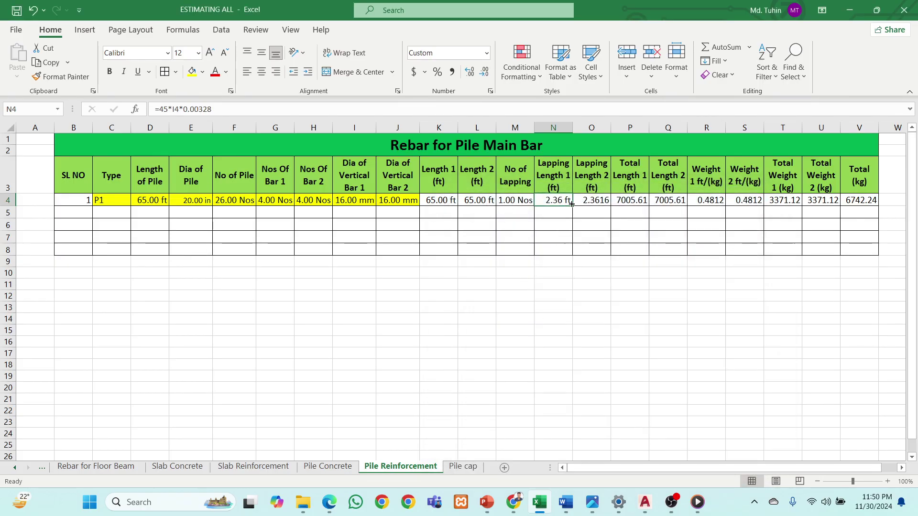
pyautogui.click(594, 200)
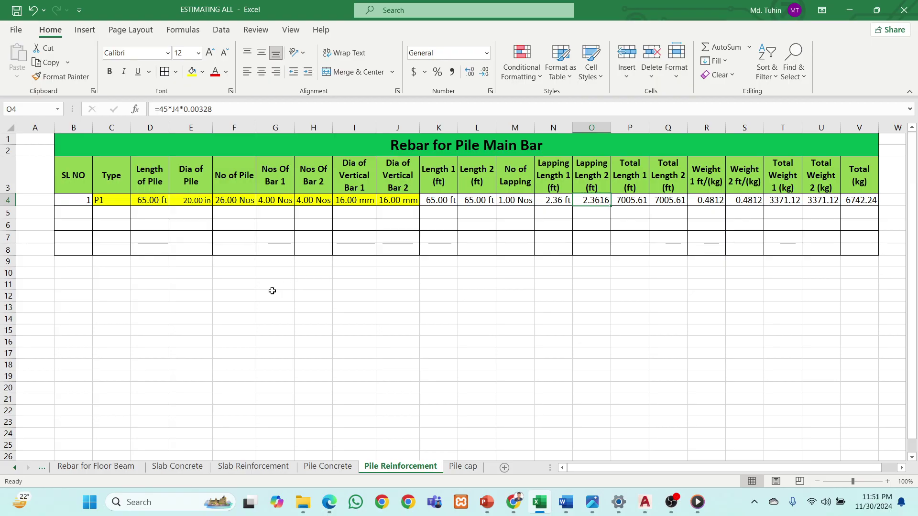
# - Select the P1 row from B4 to V4 and fill it down through row 7 for piles P2 to P4
pyautogui.click(77, 202)
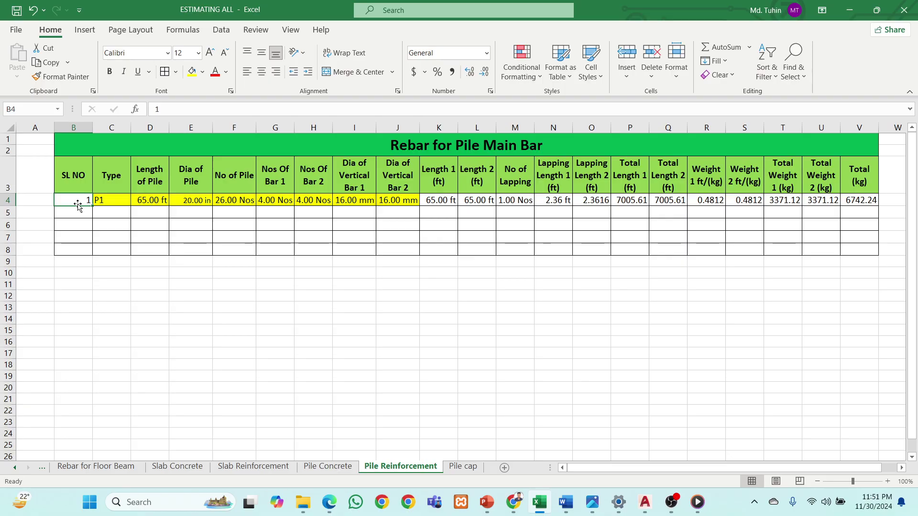
pyautogui.moveTo(74, 201); pyautogui.dragTo(599, 234)
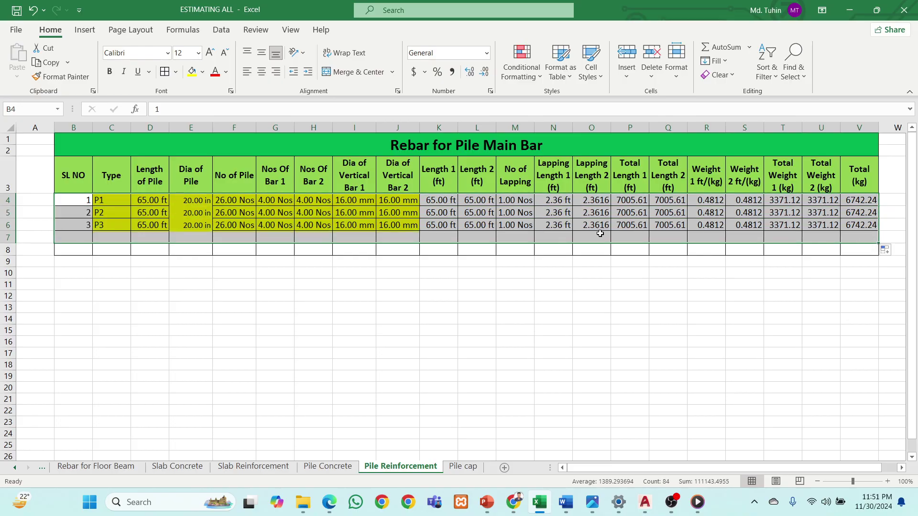
pyautogui.click(139, 280)
# - Set the P2 row's Length of Pile to 80 in D5 and its No of Pile to 10 in F5
pyautogui.doubleClick(138, 214)
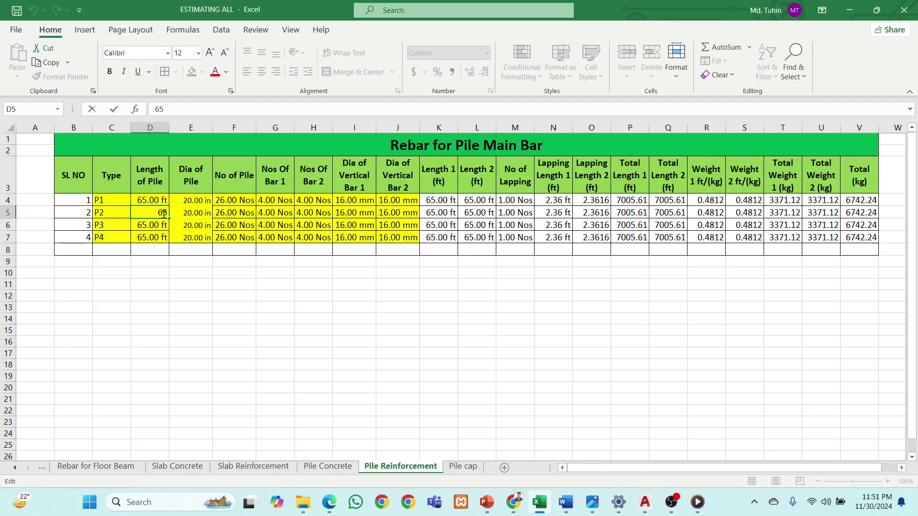
pyautogui.doubleClick(162, 213)
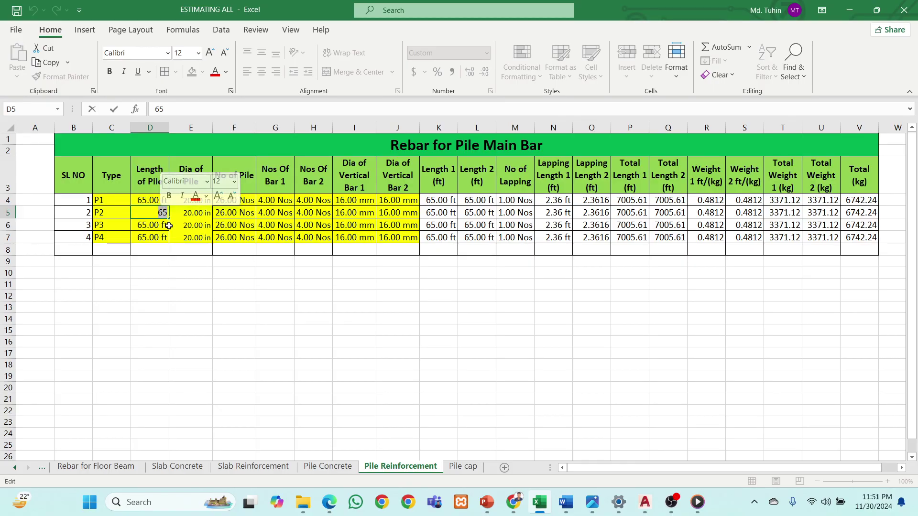
pyautogui.write('80')
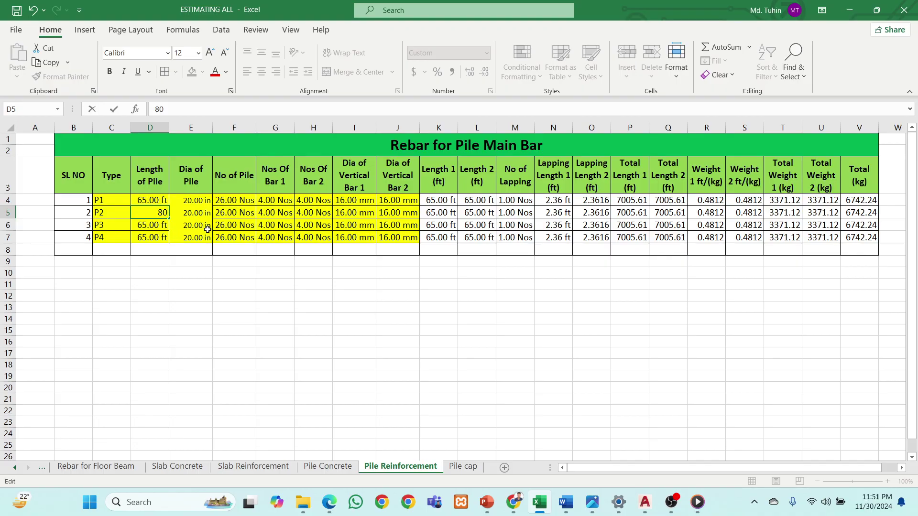
pyautogui.click(243, 214)
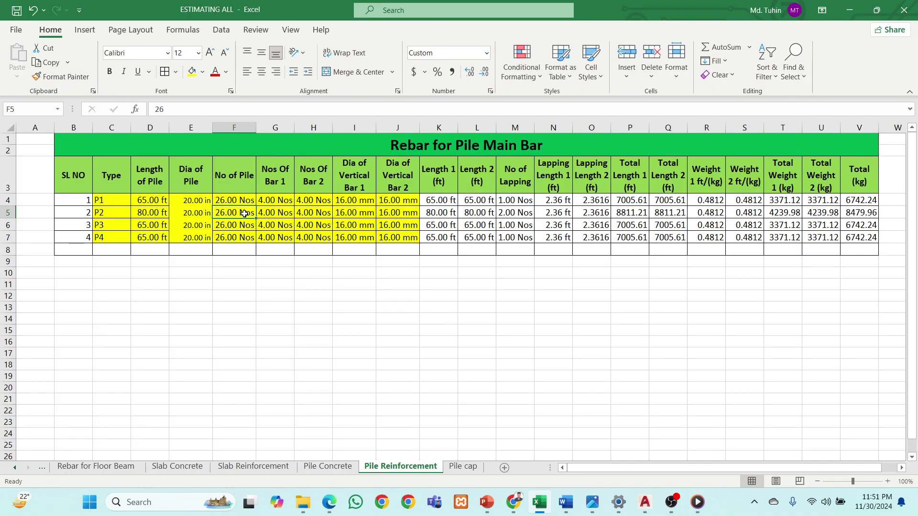
pyautogui.write('10')
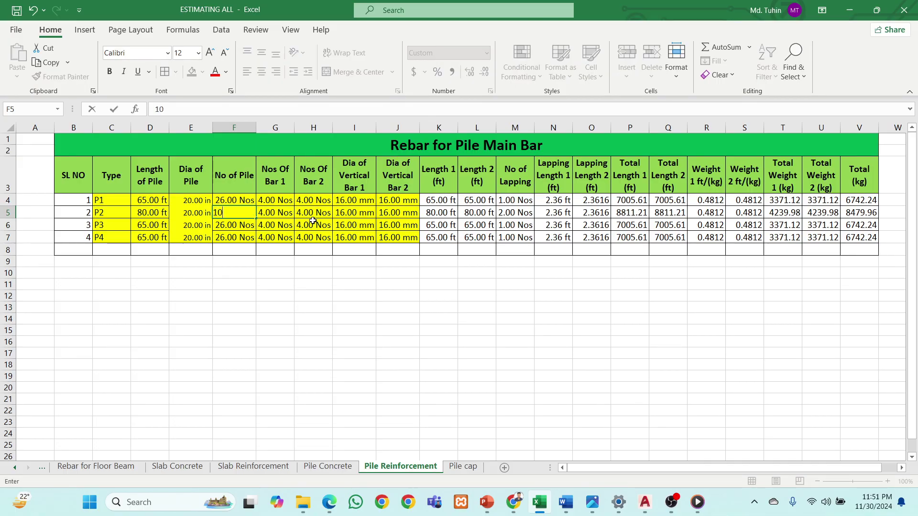
pyautogui.click(273, 215)
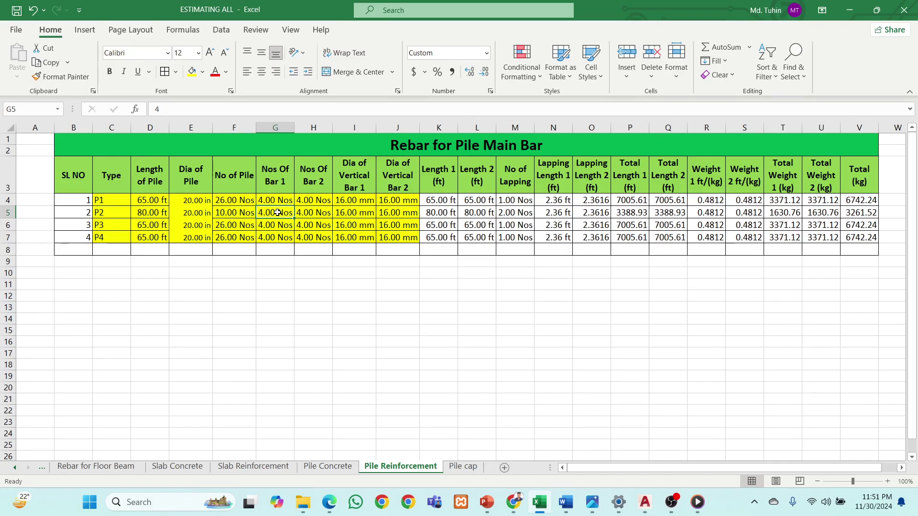
# - Set the P2 row's Dia of Vertical Bar 1 in I5 to 20 mm
pyautogui.click(359, 213)
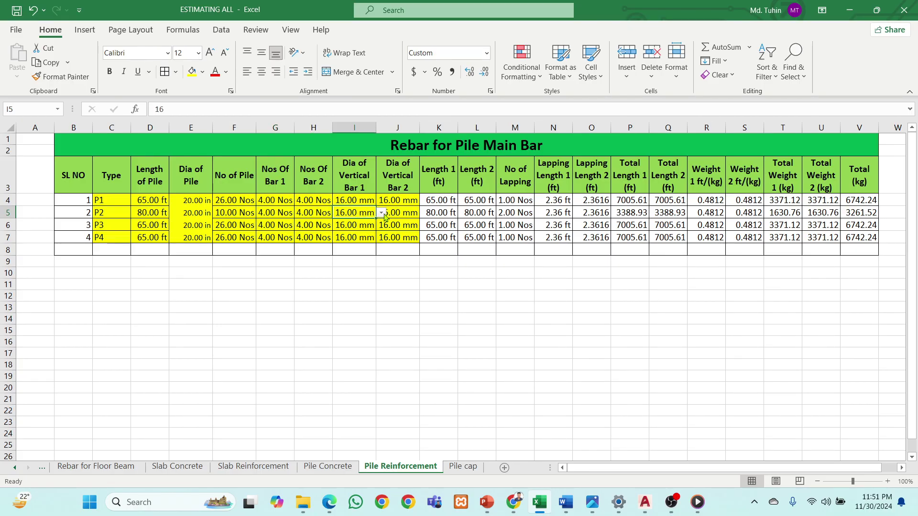
pyautogui.click(381, 214)
pyautogui.click(357, 240)
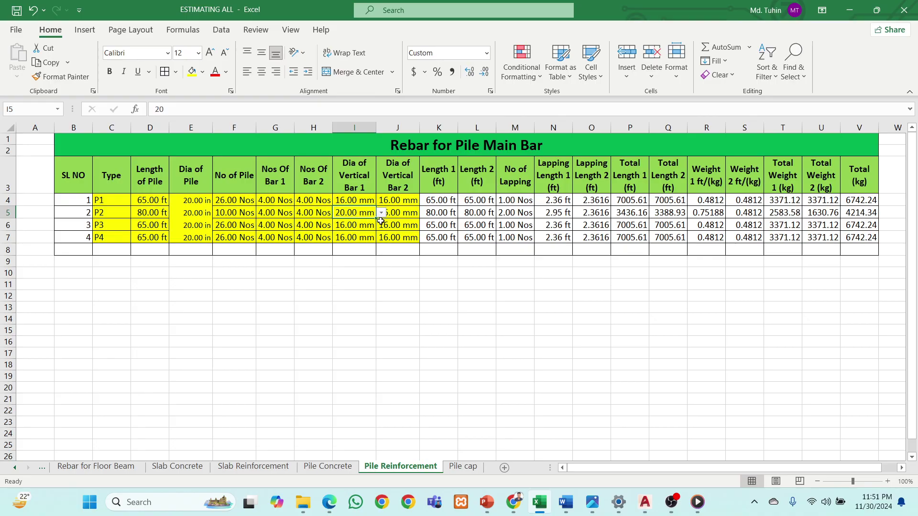
pyautogui.click(400, 213)
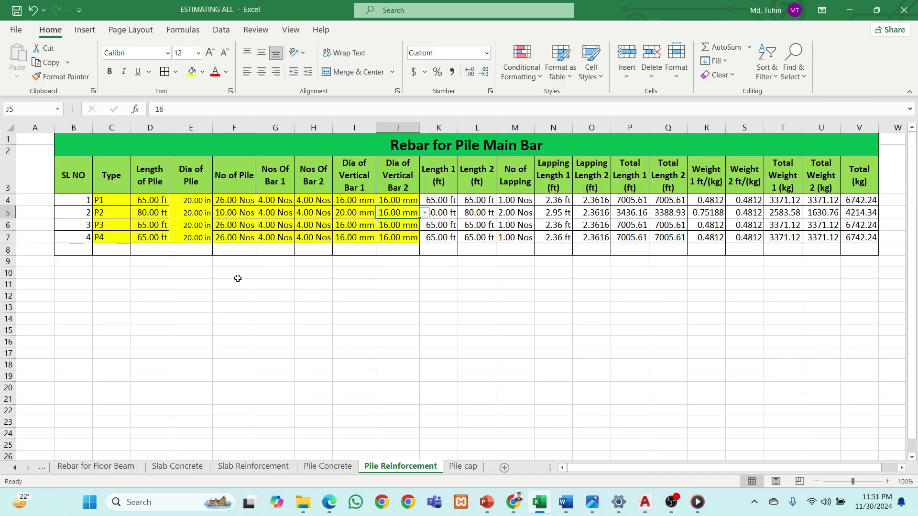
pyautogui.click(237, 282)
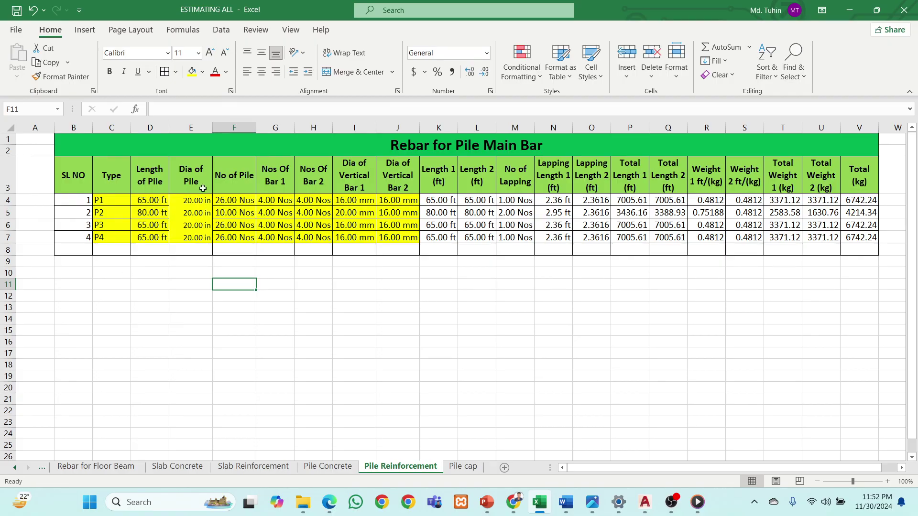
pyautogui.moveTo(82, 150); pyautogui.dragTo(116, 250)
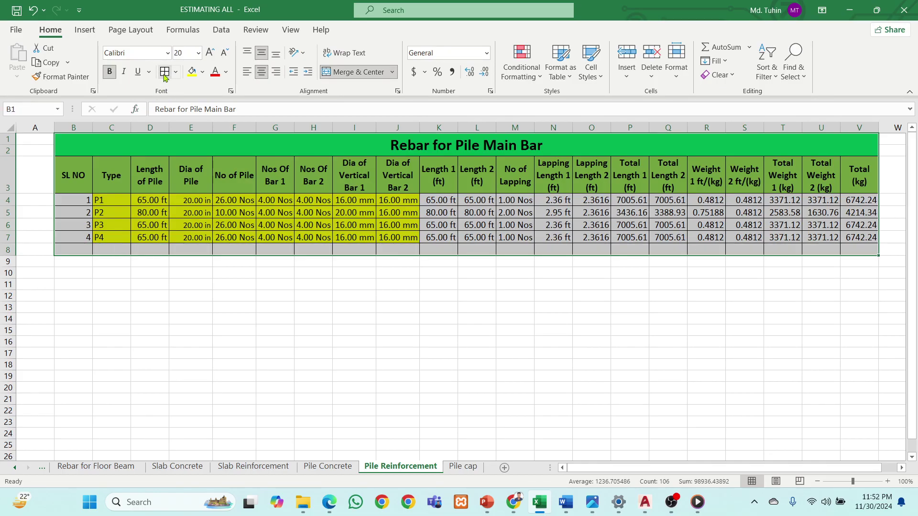
pyautogui.click(152, 295)
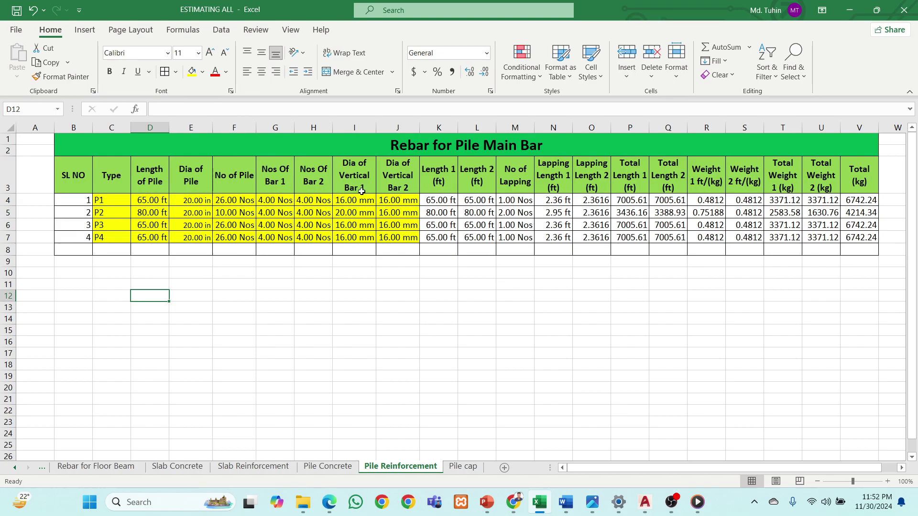